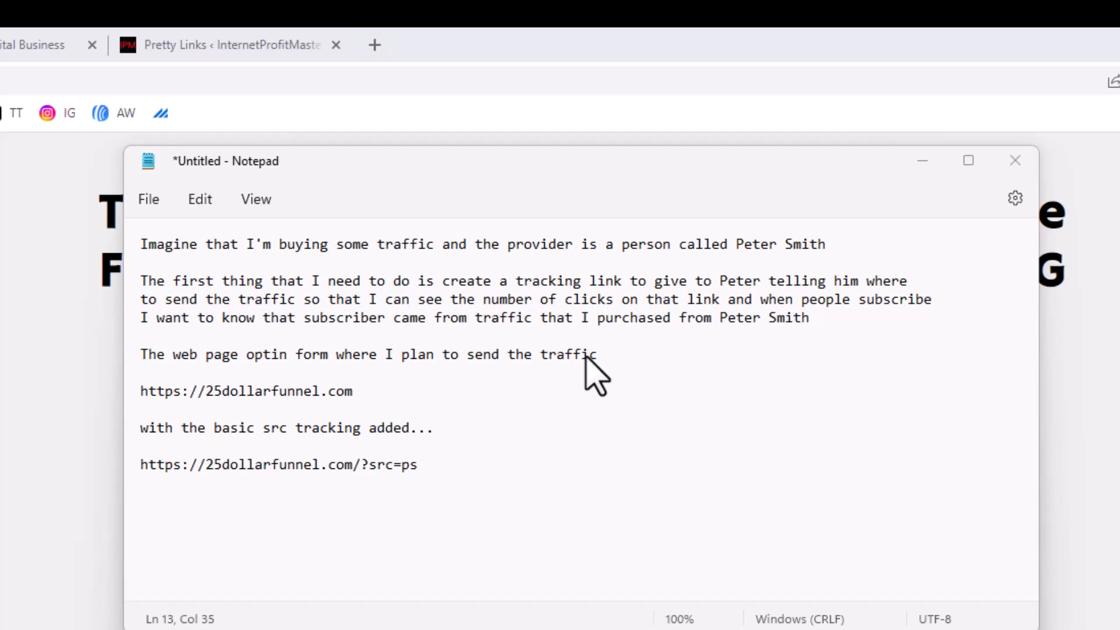
left_click_drag(354, 390, 139, 392)
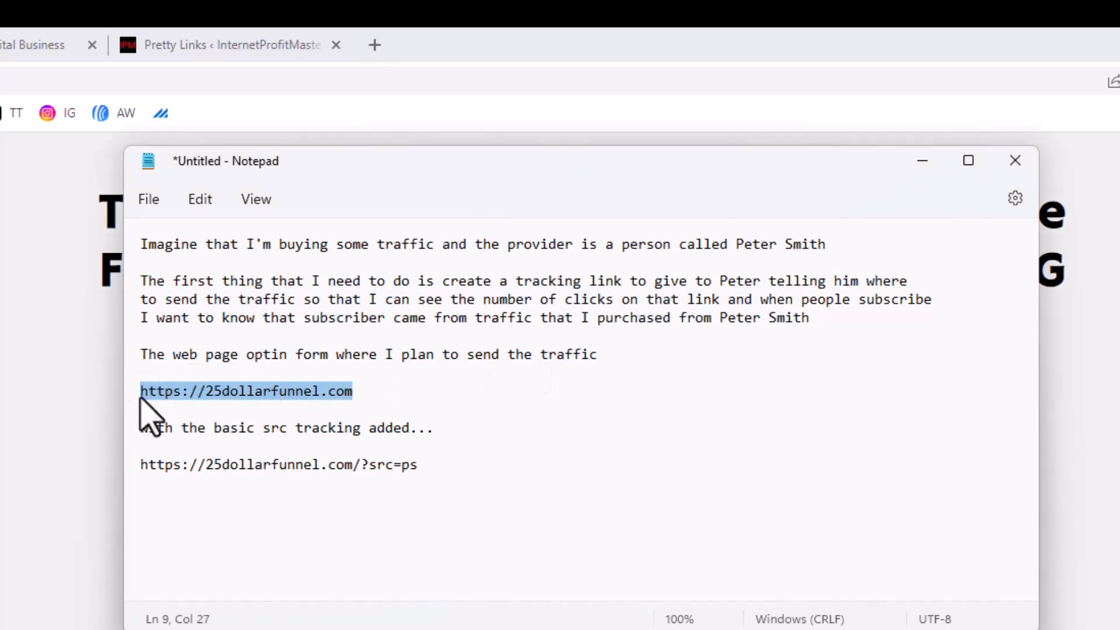
left_click(186, 447)
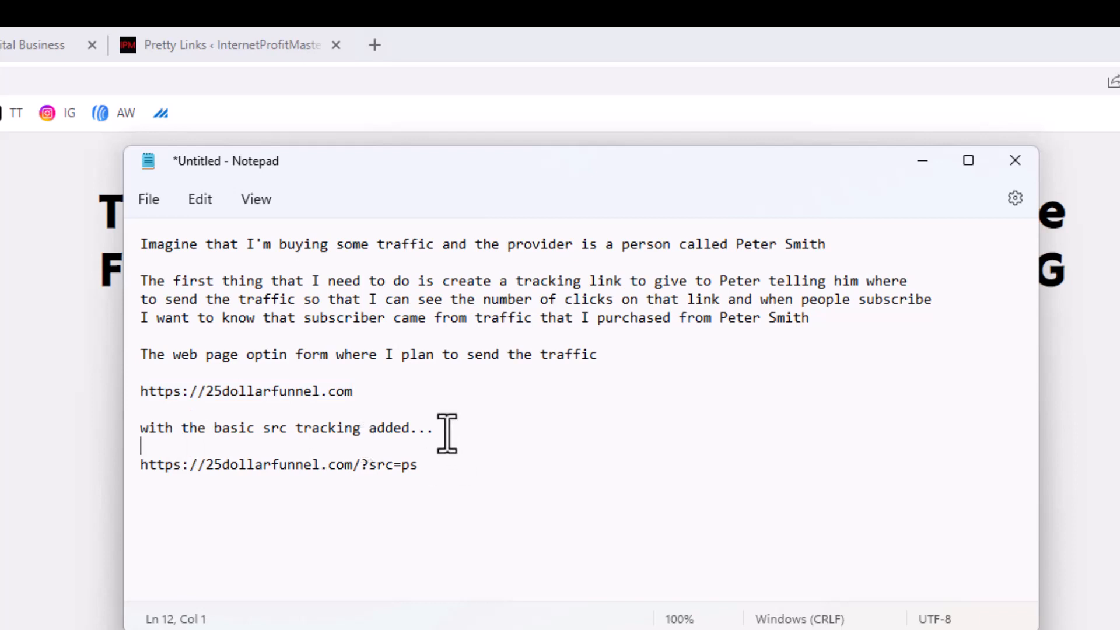
left_click_drag(438, 466, 355, 466)
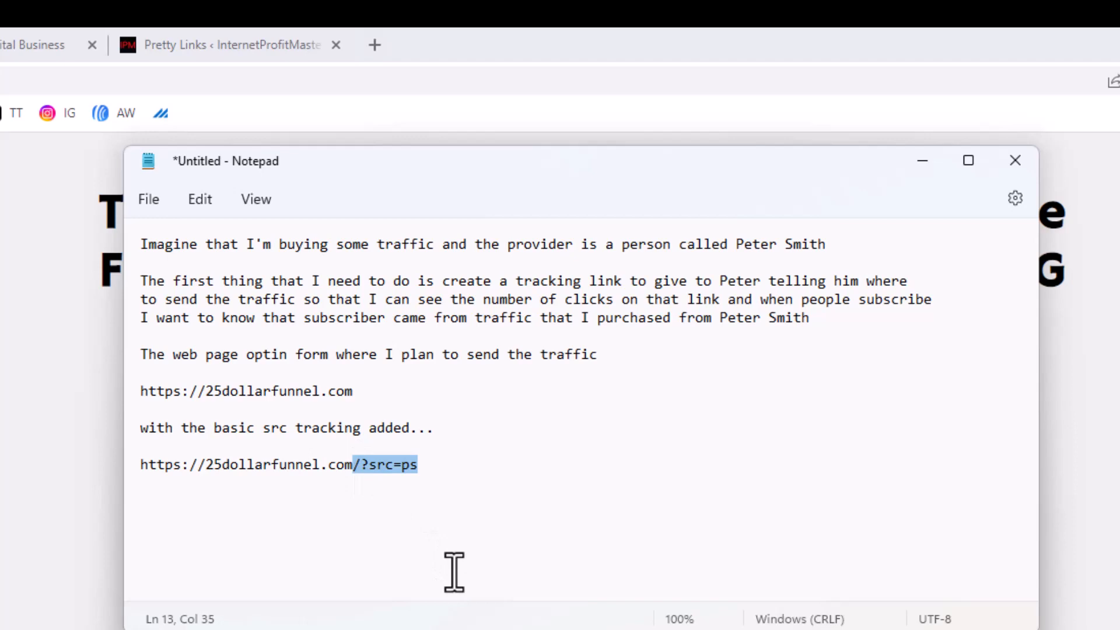
left_click(428, 467)
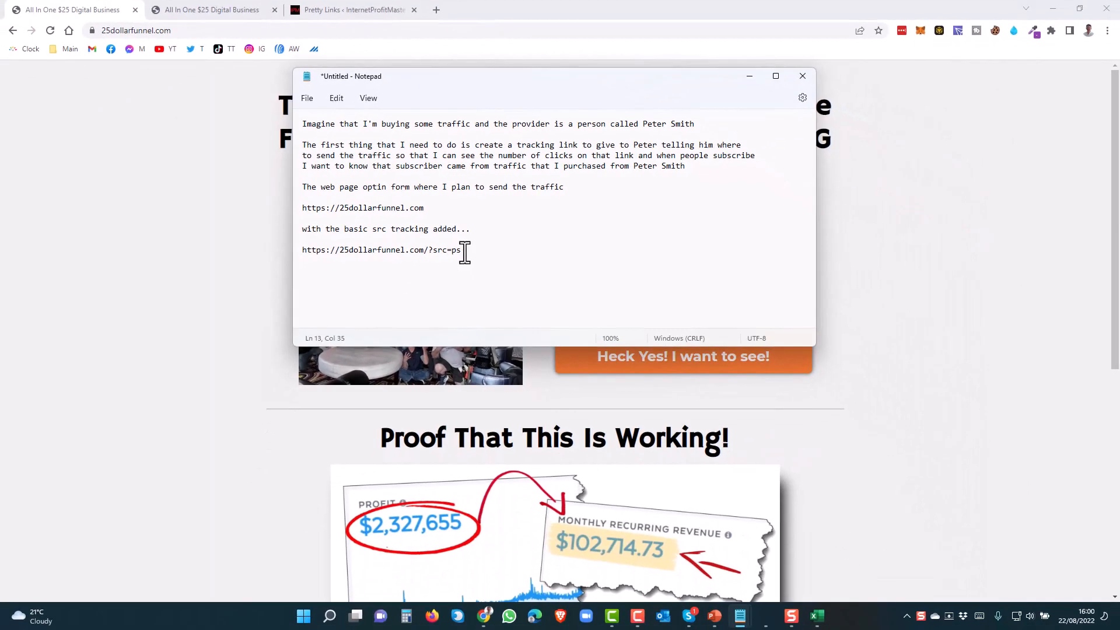
- Copy the funnel address 25dollarfunnel.com/?src=ps from the funnel tab and go back to Pretty Links
left_click(85, 14)
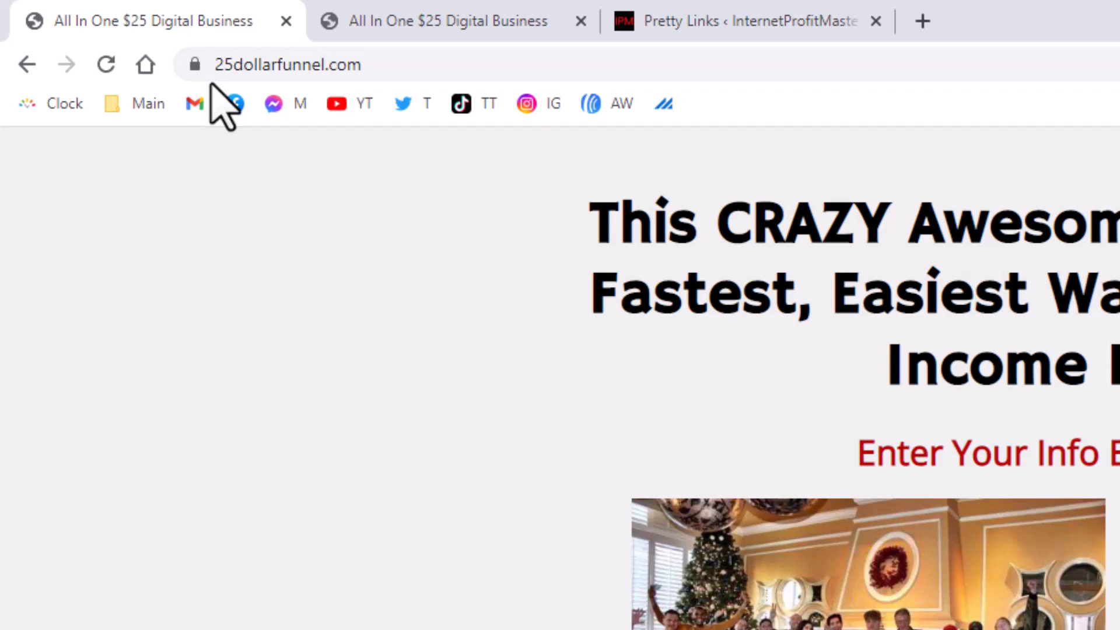
left_click(397, 24)
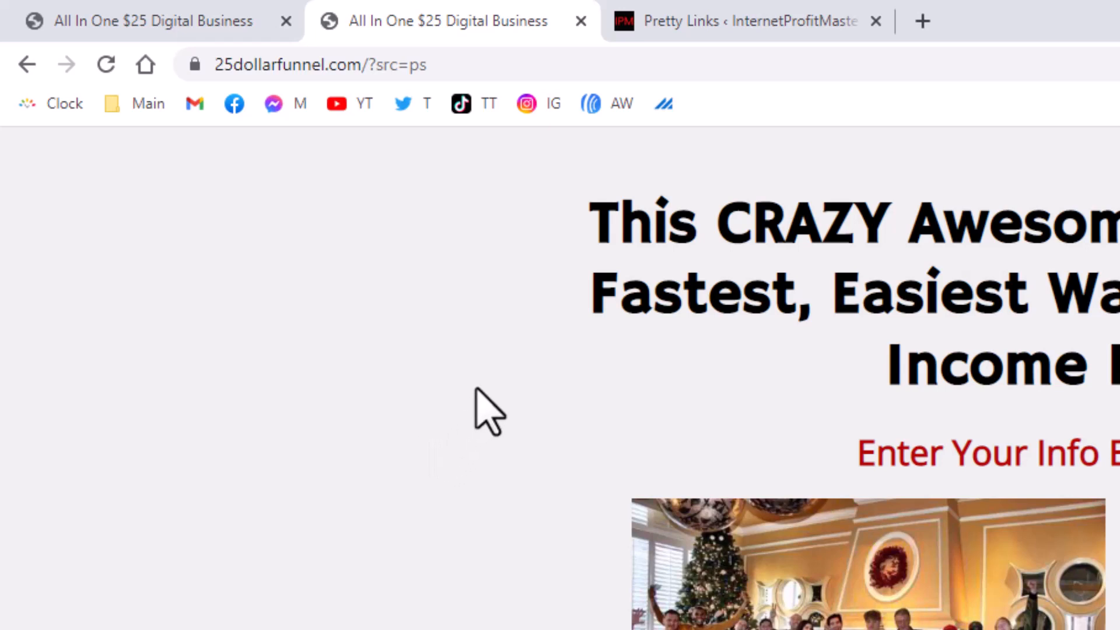
left_click(459, 66)
left_click_drag(460, 65, 213, 65)
right_click(273, 73)
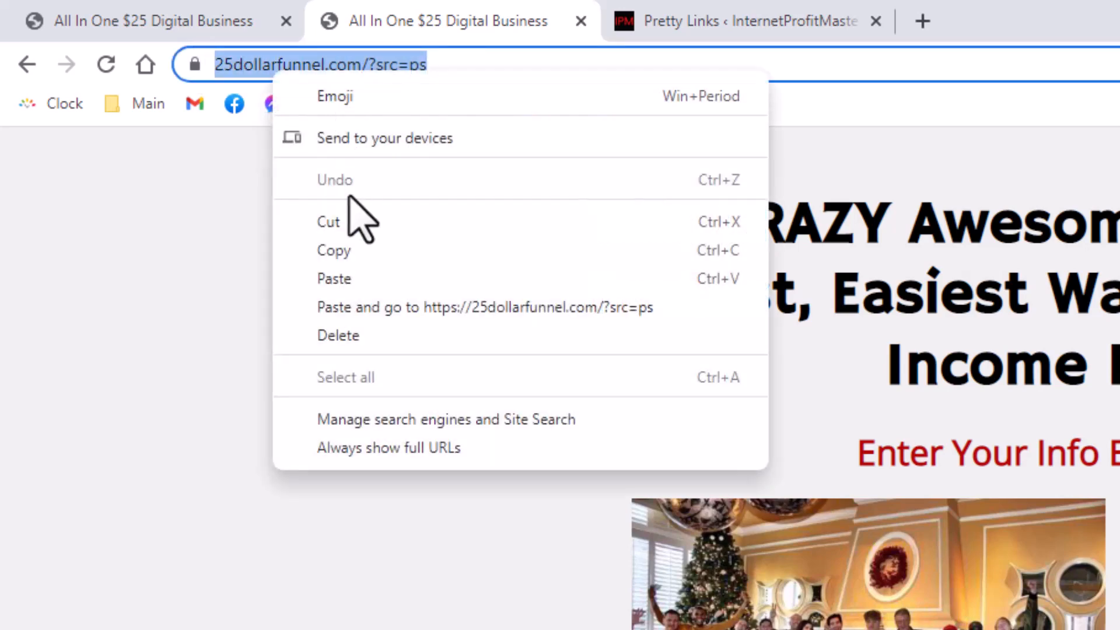
left_click(357, 250)
left_click(679, 22)
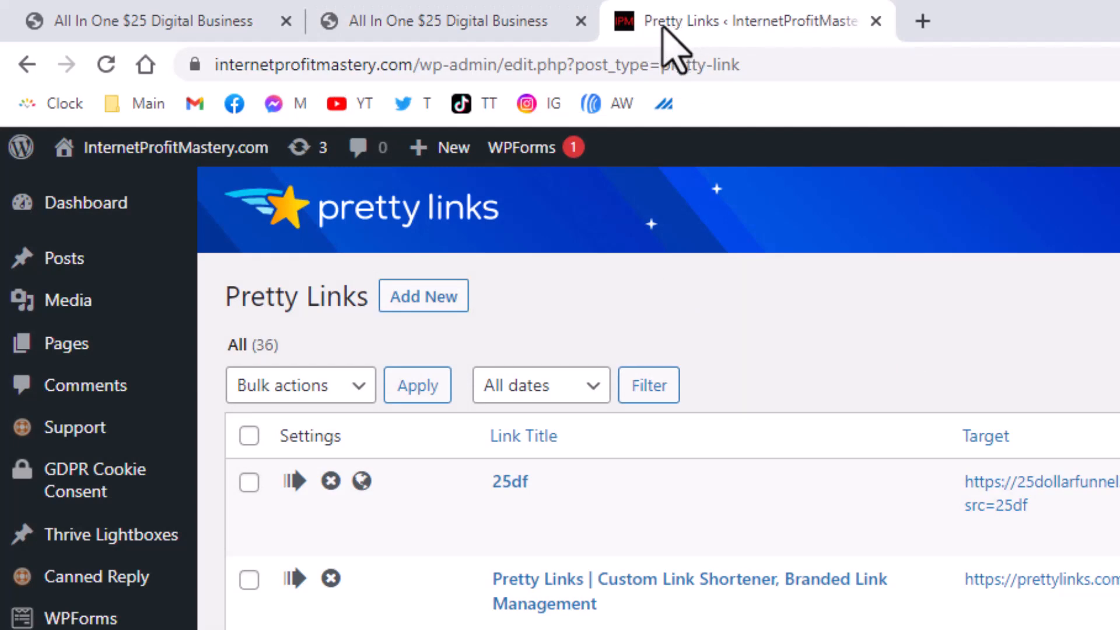
- Start a new pretty link titled 'Paul Smith Demo' with target URL 25dollarfunnel.com/?src=ps
left_click(390, 301)
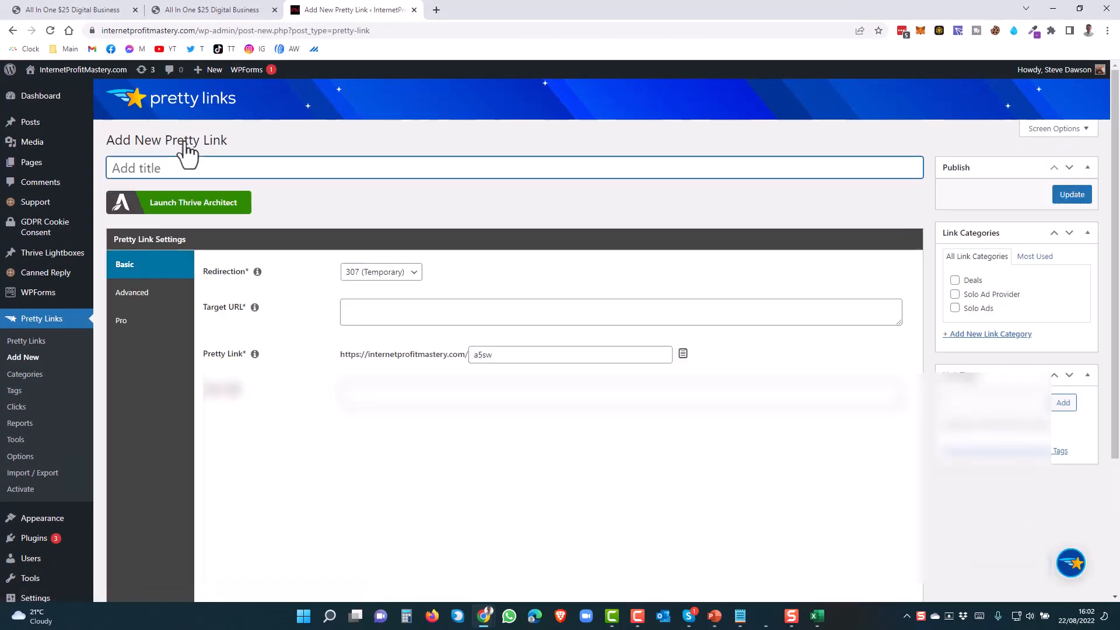
type("Paul S")
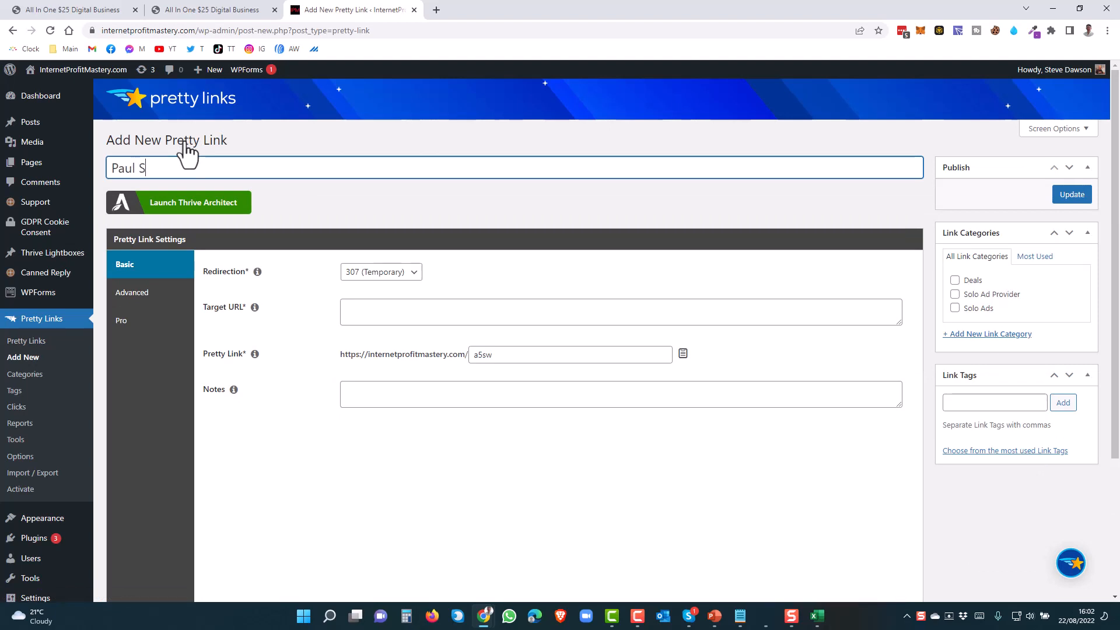
type("mith Demo")
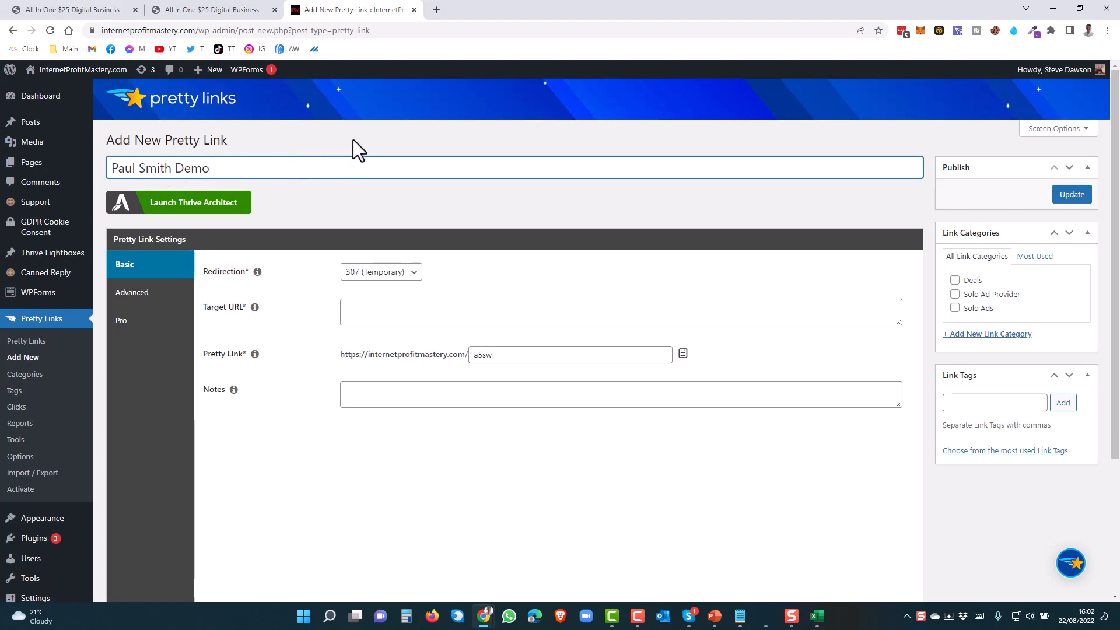
left_click(360, 312)
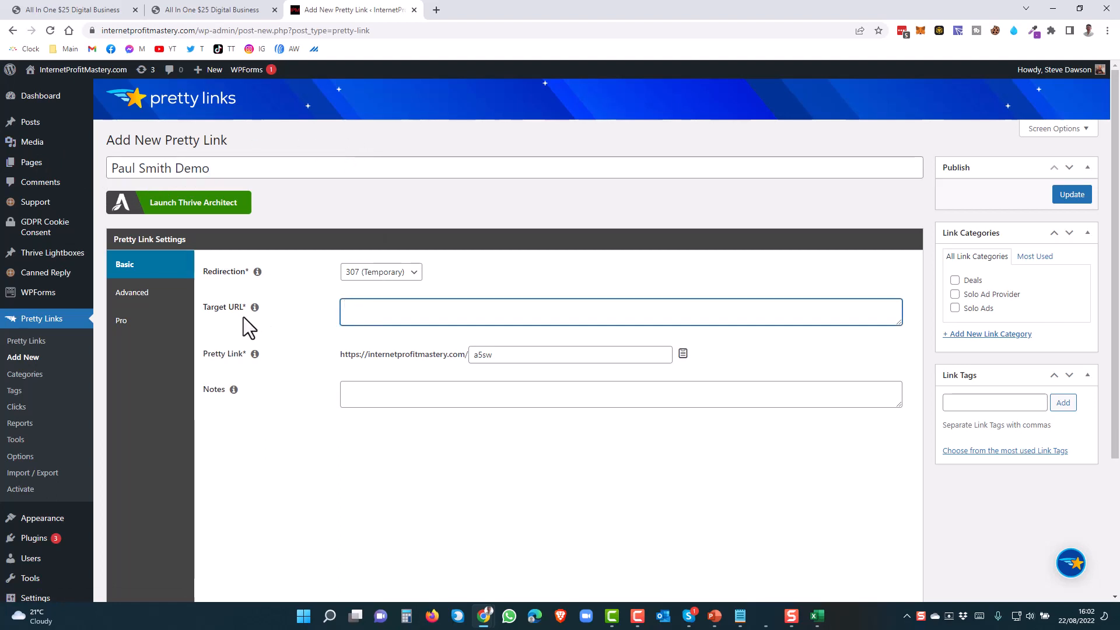
right_click(353, 310)
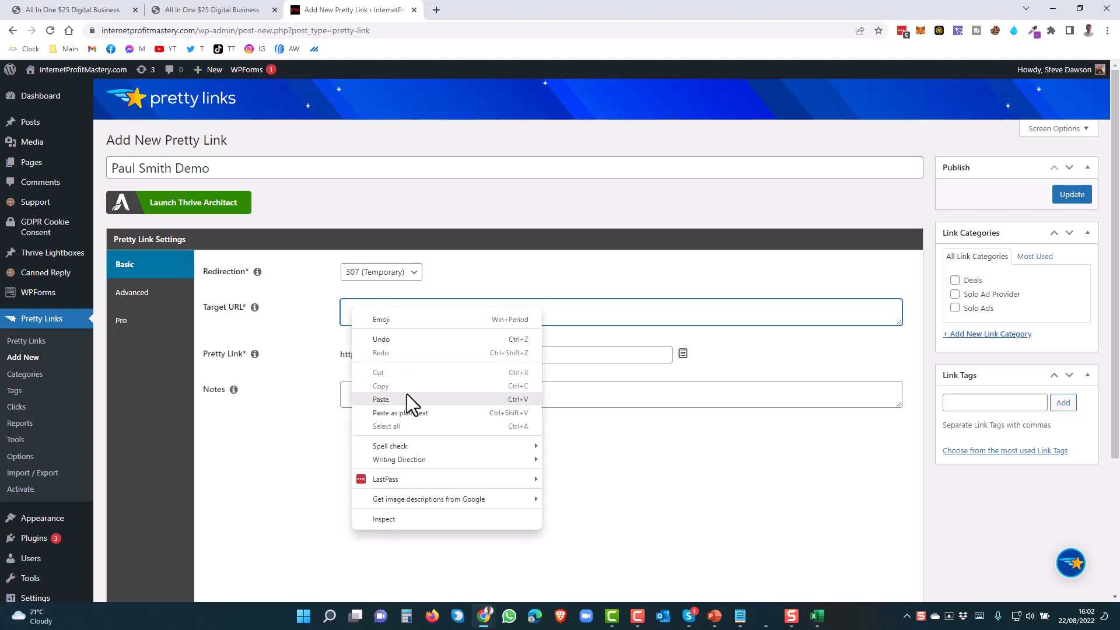
left_click(381, 399)
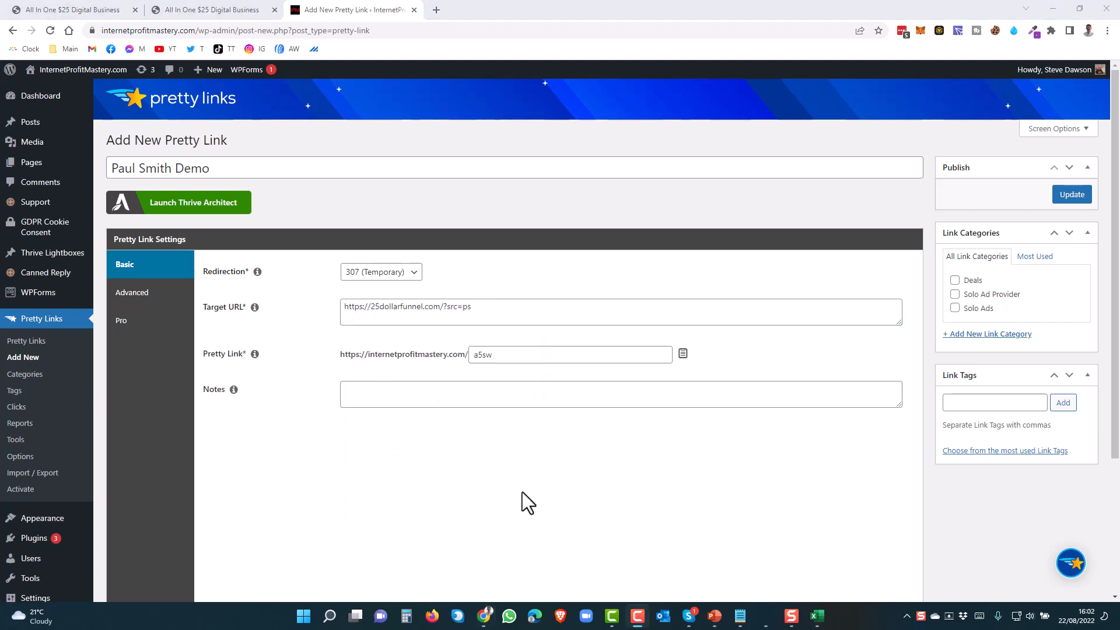
left_click(496, 309)
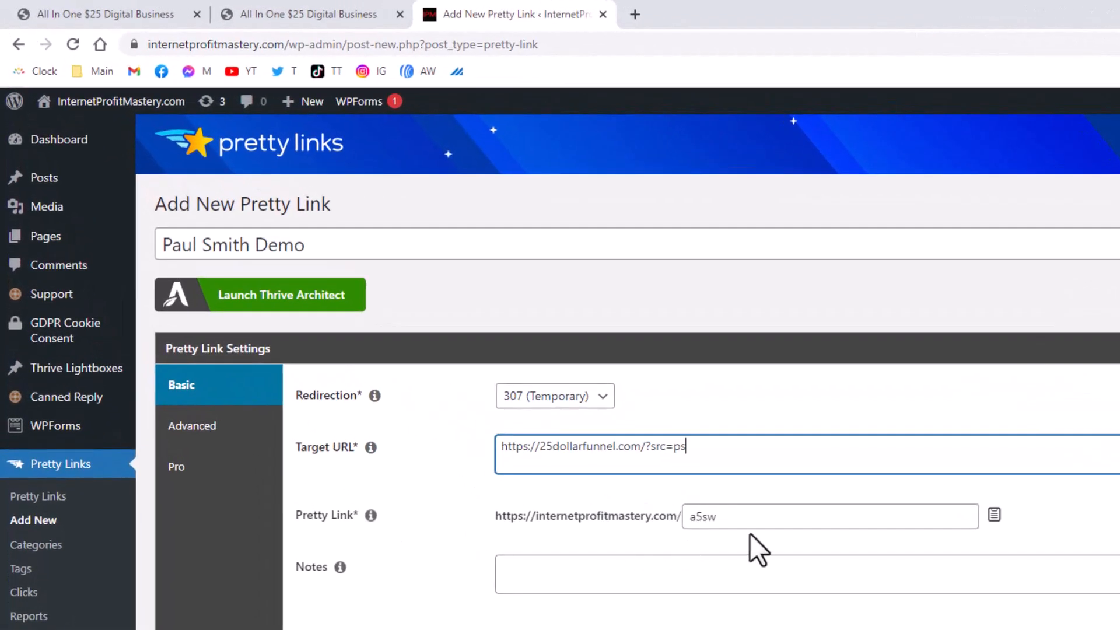
- Copy the /a5sw short link to the clipboard and save the new link
left_click(993, 516)
left_click(993, 514)
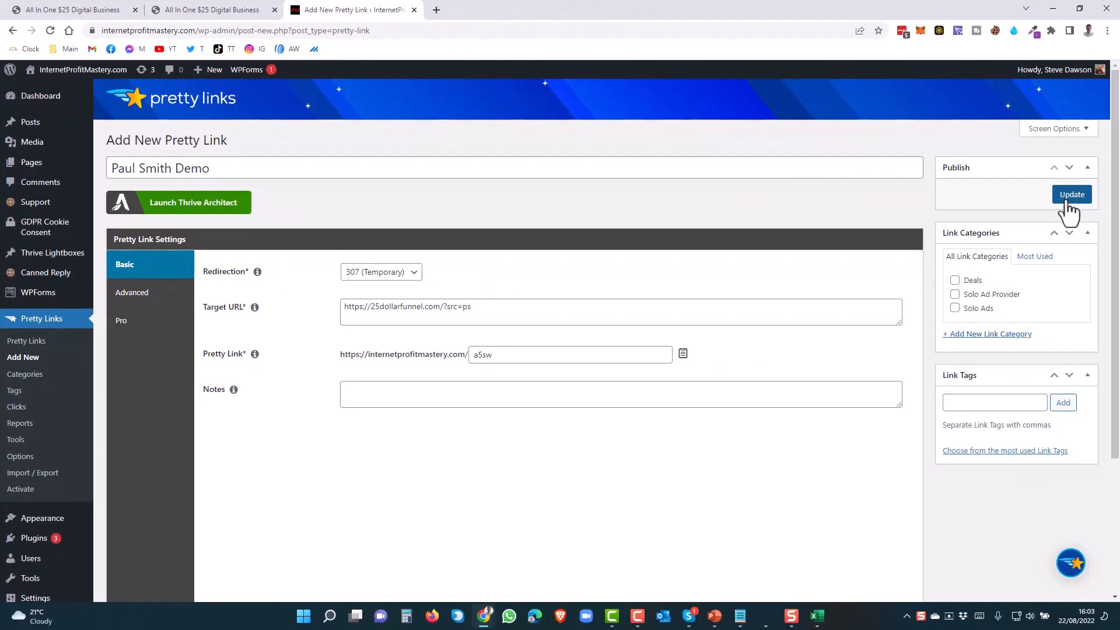
left_click(1067, 204)
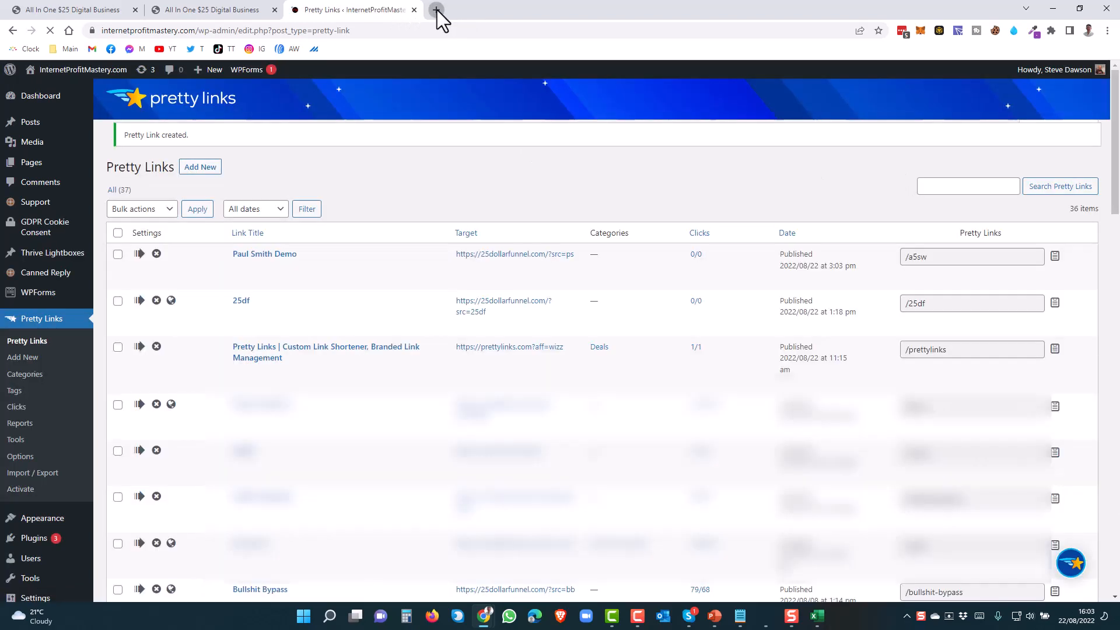
- Test the /a5sw short link in a new tab and confirm it lands on the ?src=ps funnel page
left_click(436, 10)
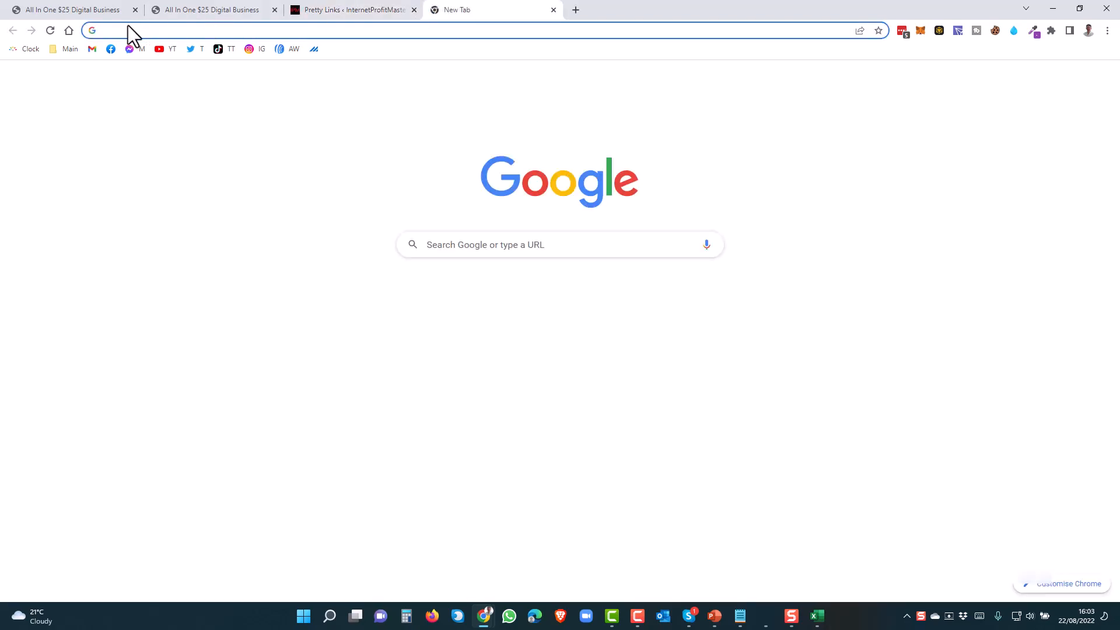
right_click(116, 30)
left_click(134, 113)
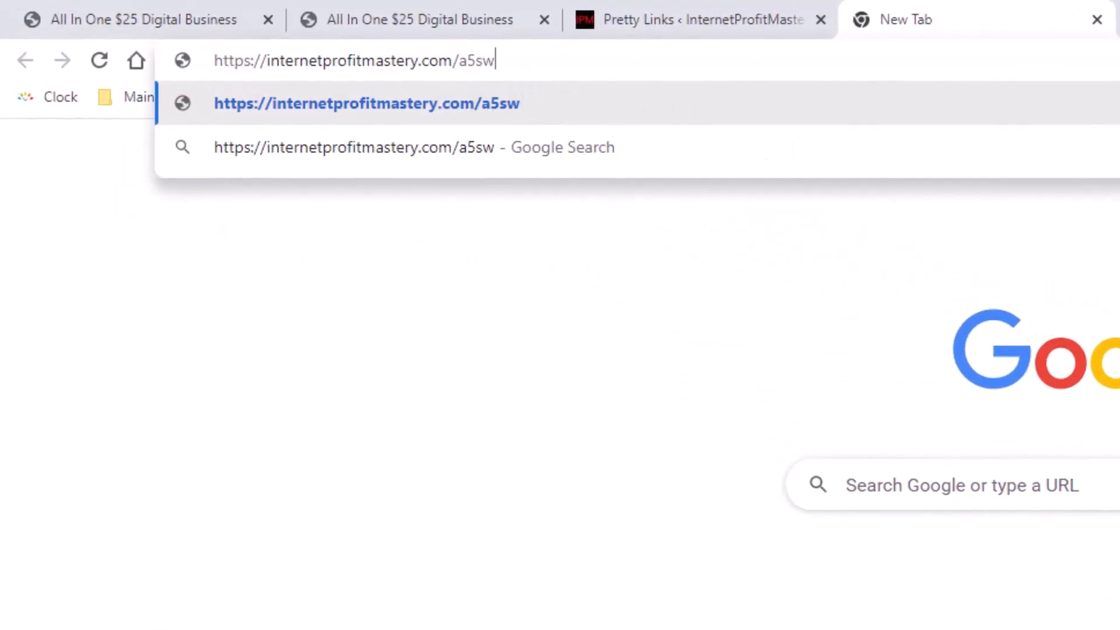
key("Return")
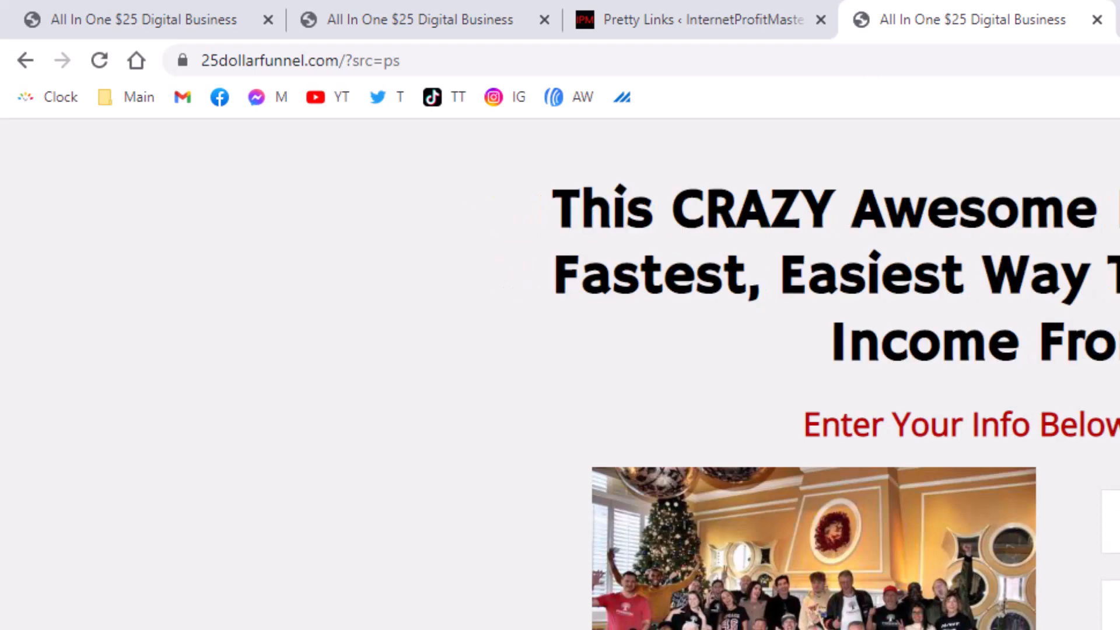
left_click(664, 19)
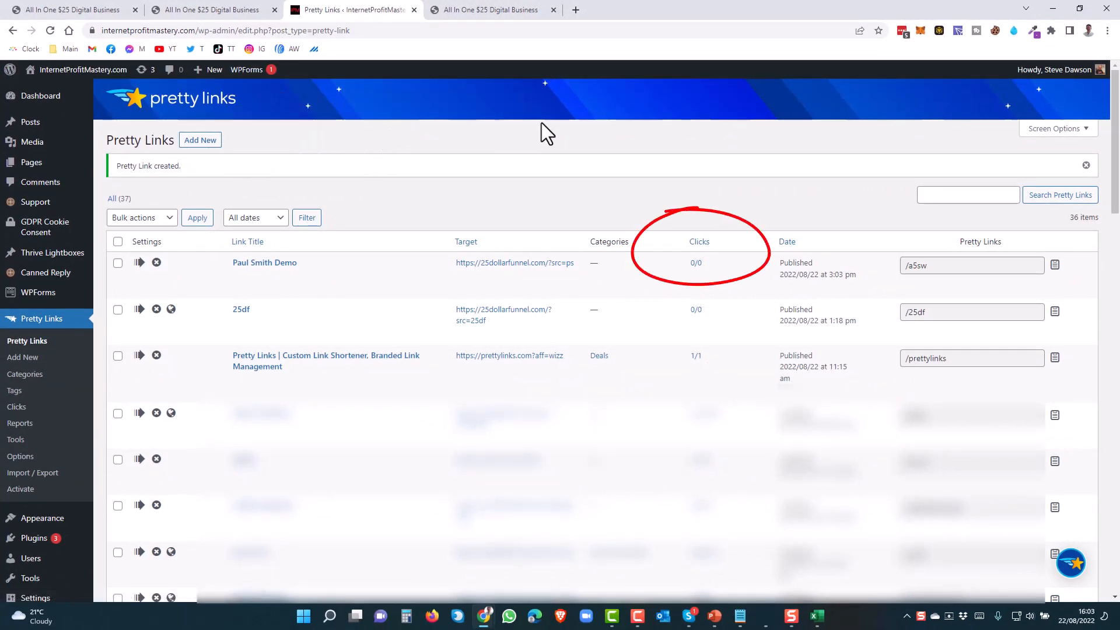
- Refresh the links list to show 1/1 clicks, then edit the Paul Smith Demo link
left_click(50, 30)
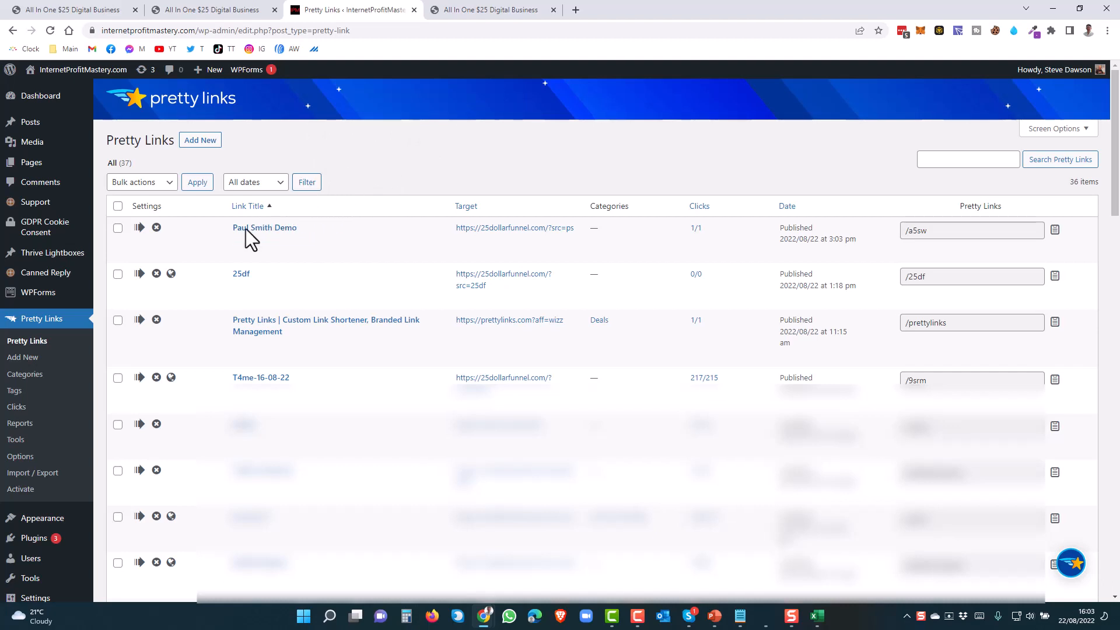
mouse_move(232, 247)
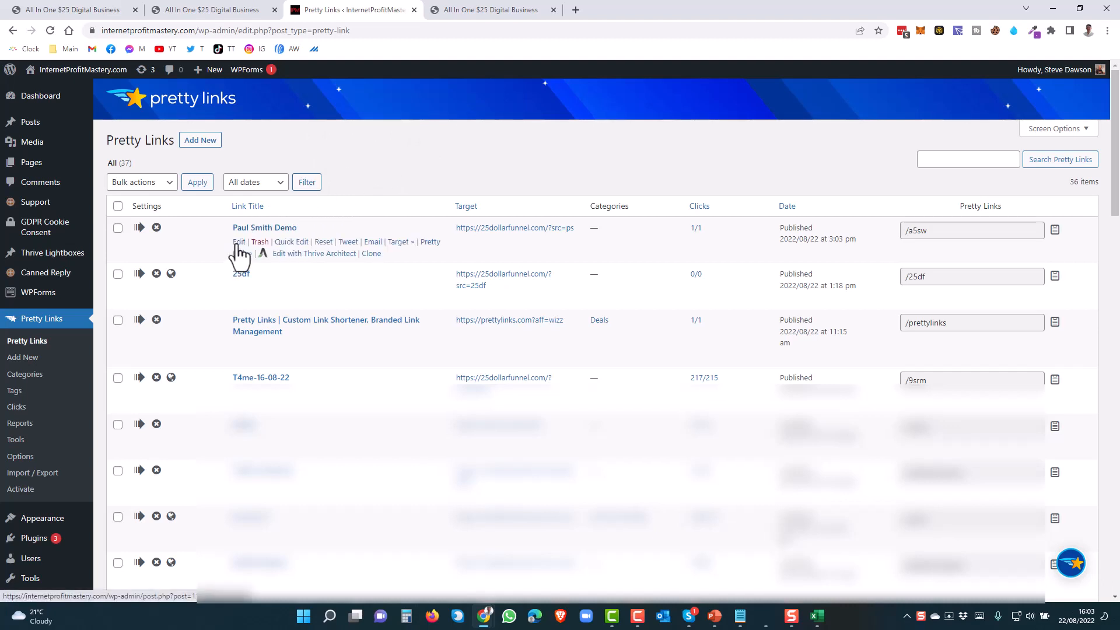
left_click(239, 242)
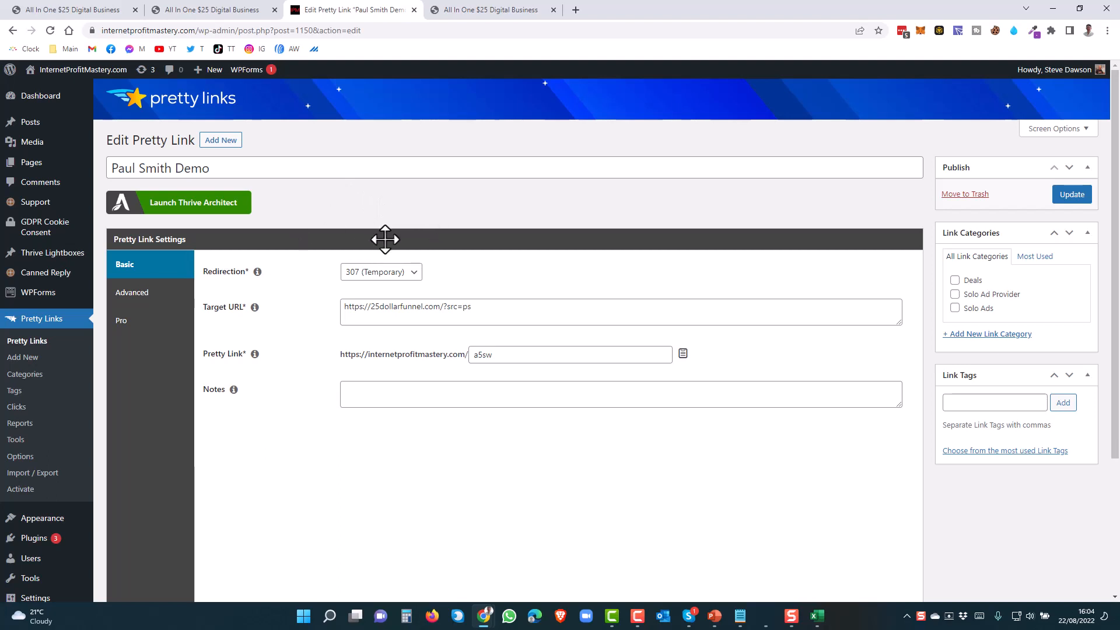
- Show the Pro settings for Paul Smith Demo, including Dynamic Redirection
left_click(123, 322)
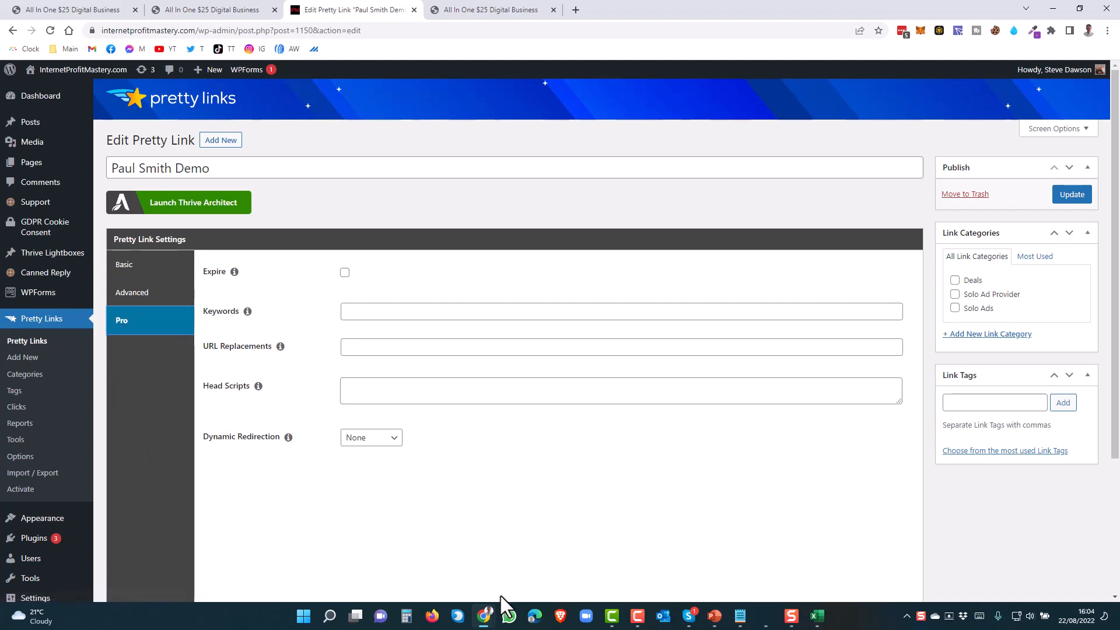
key("F10")
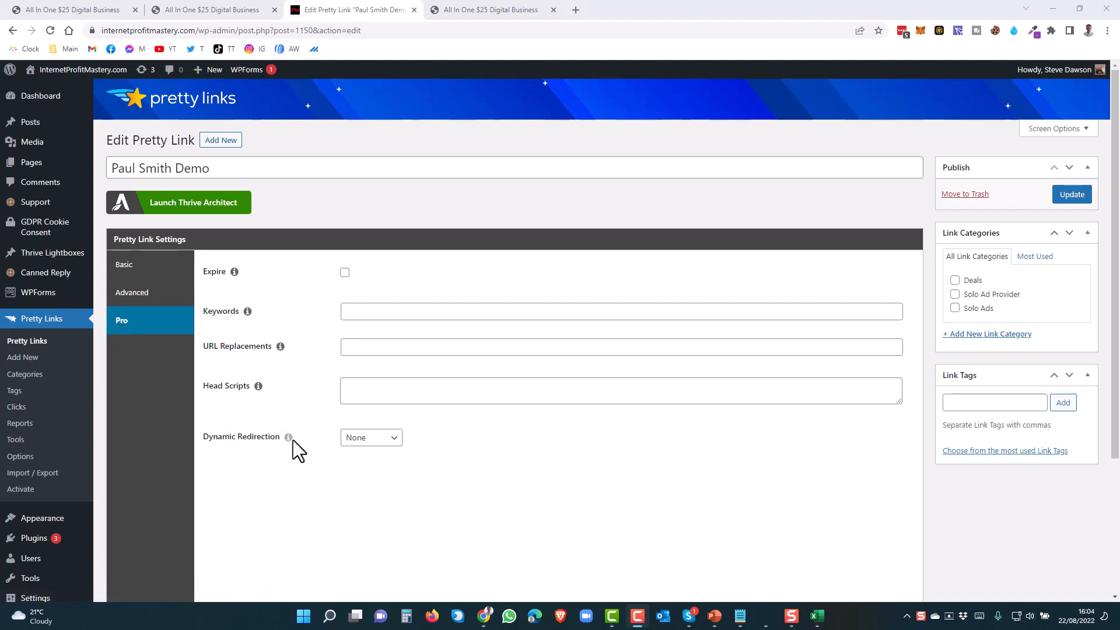
- Set Dynamic Redirection to Geographic and add a first rule for United Kingdom
left_click(392, 440)
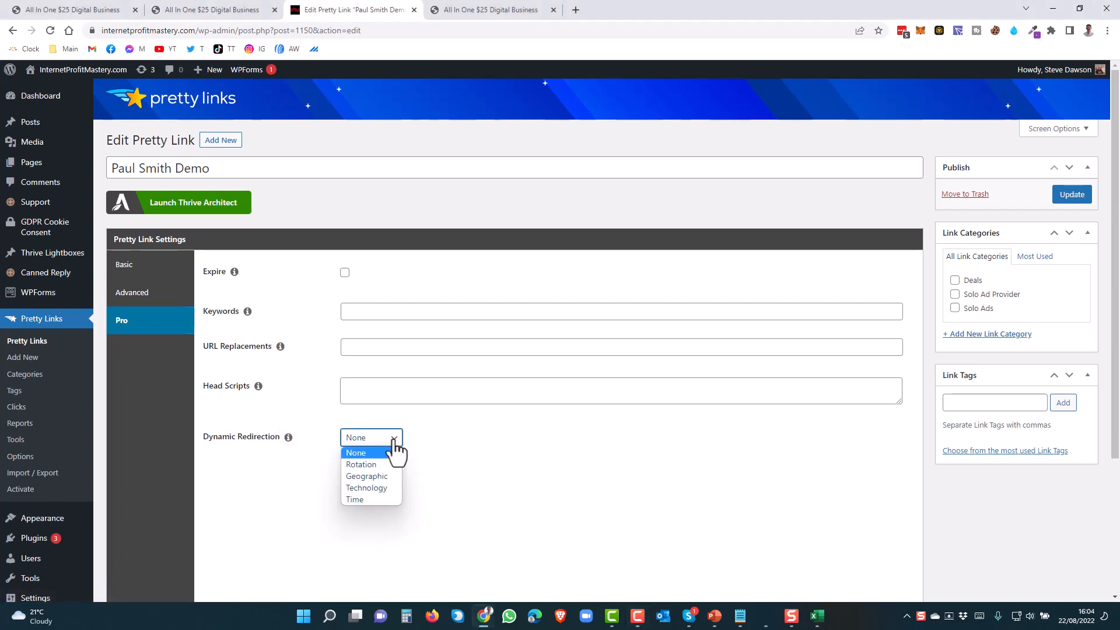
left_click(380, 477)
scroll(454, 443, "down", 3)
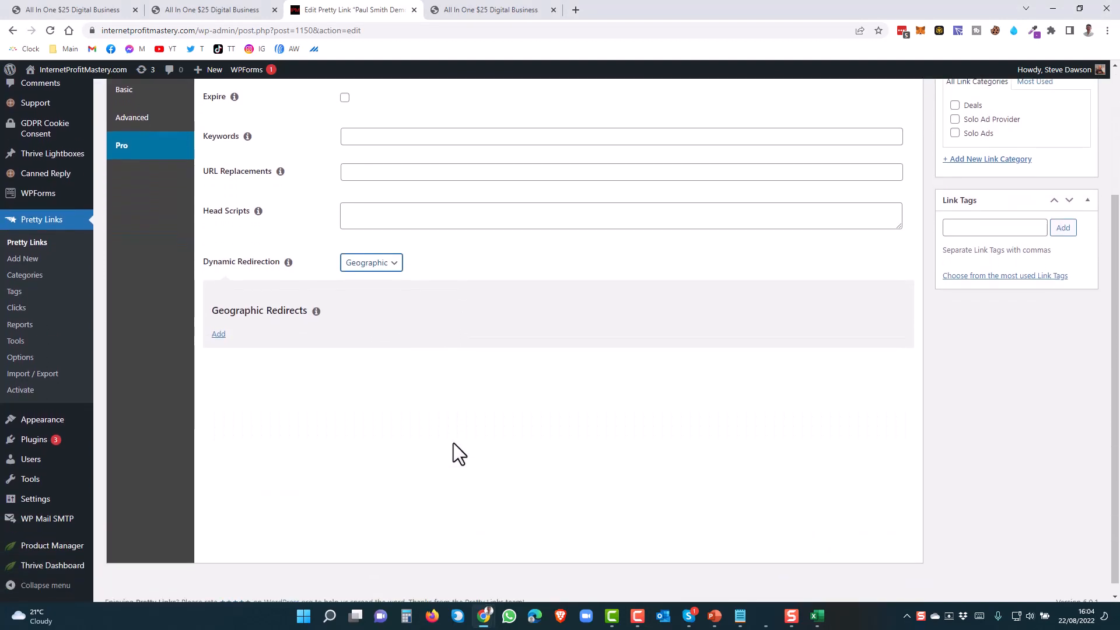
left_click(219, 335)
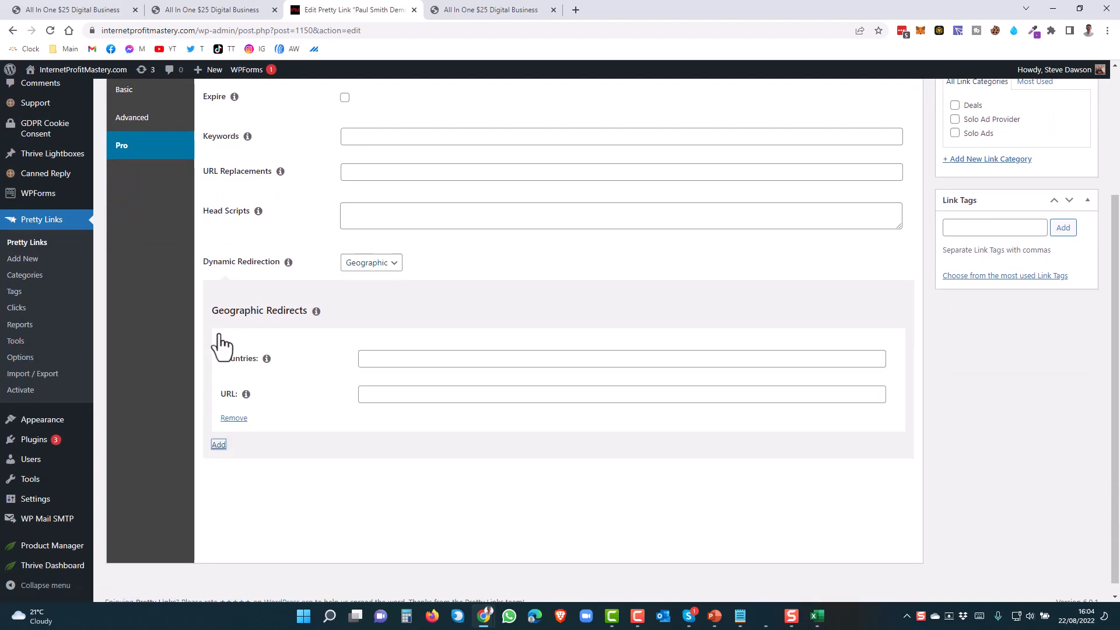
left_click(373, 359)
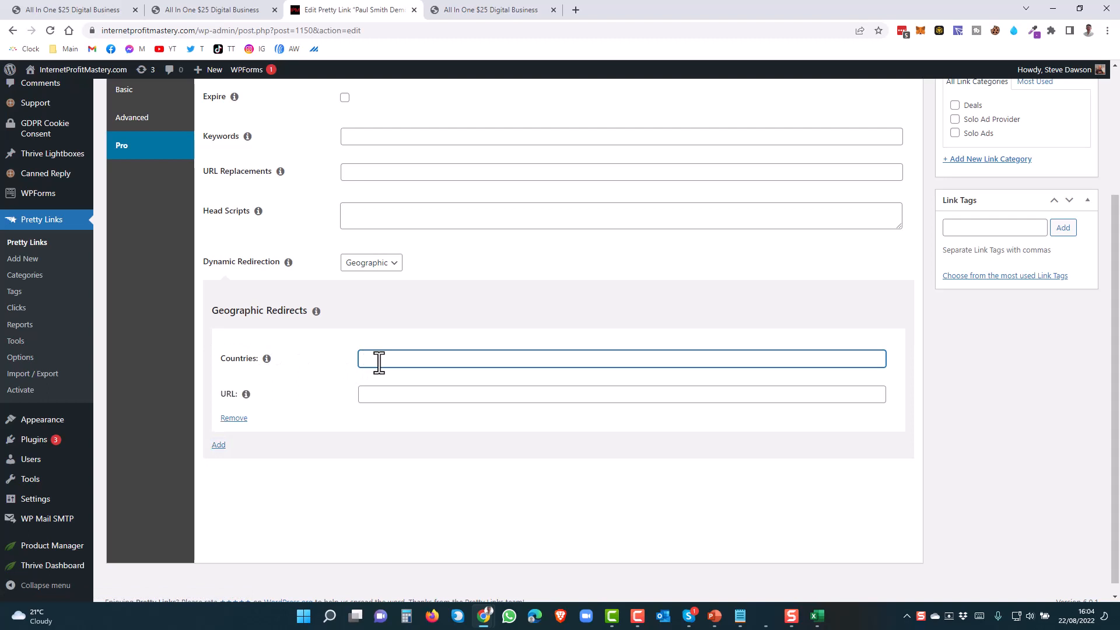
type("unit")
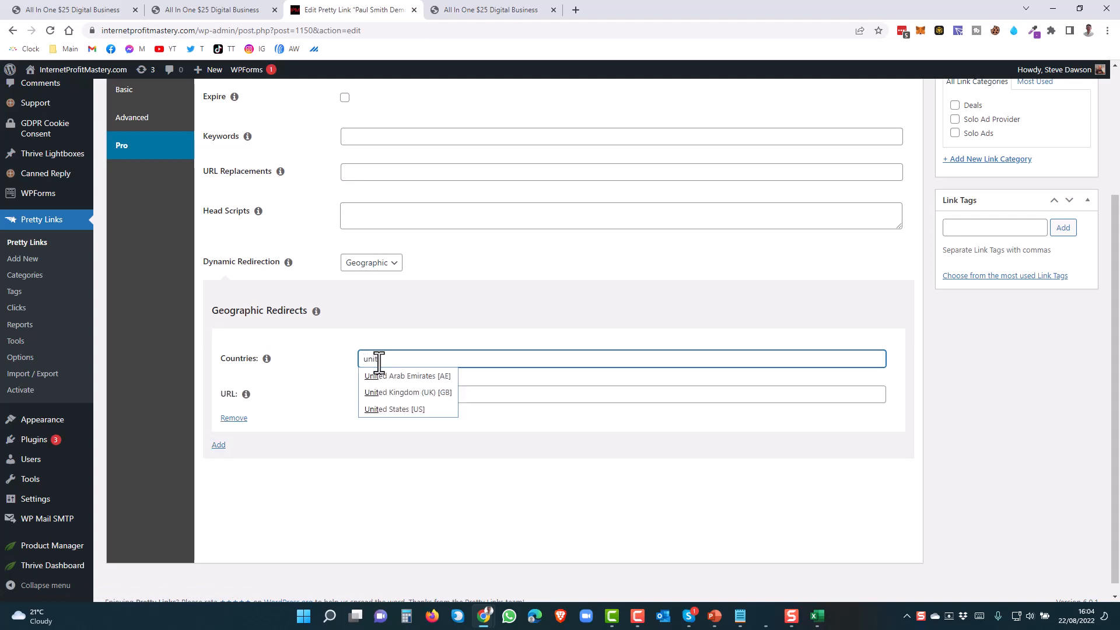
left_click(434, 392)
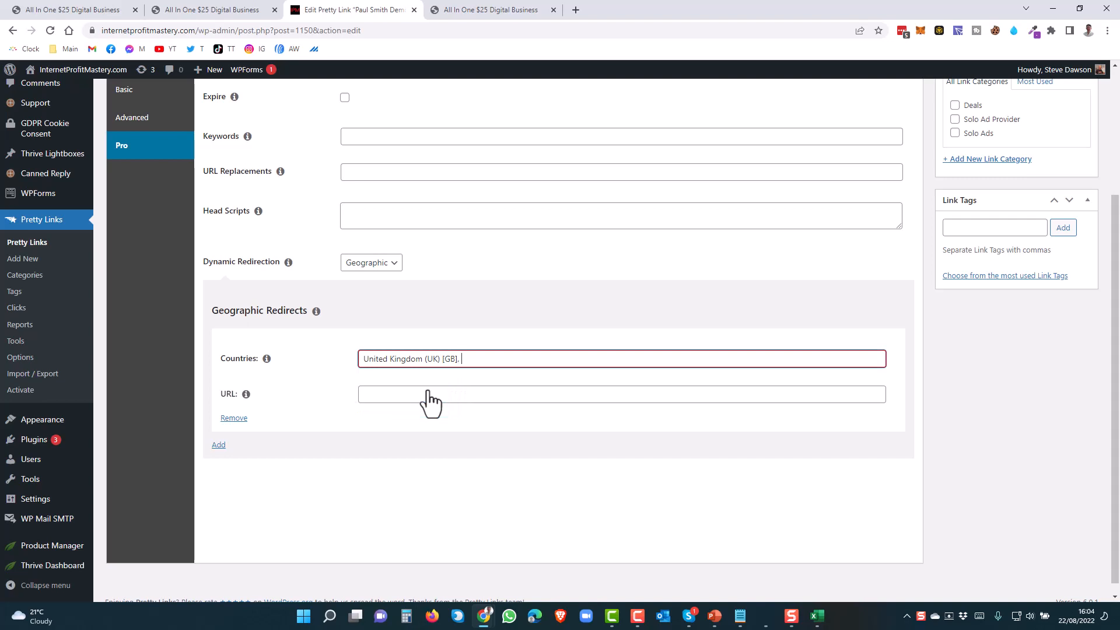
left_click(387, 393)
right_click(387, 392)
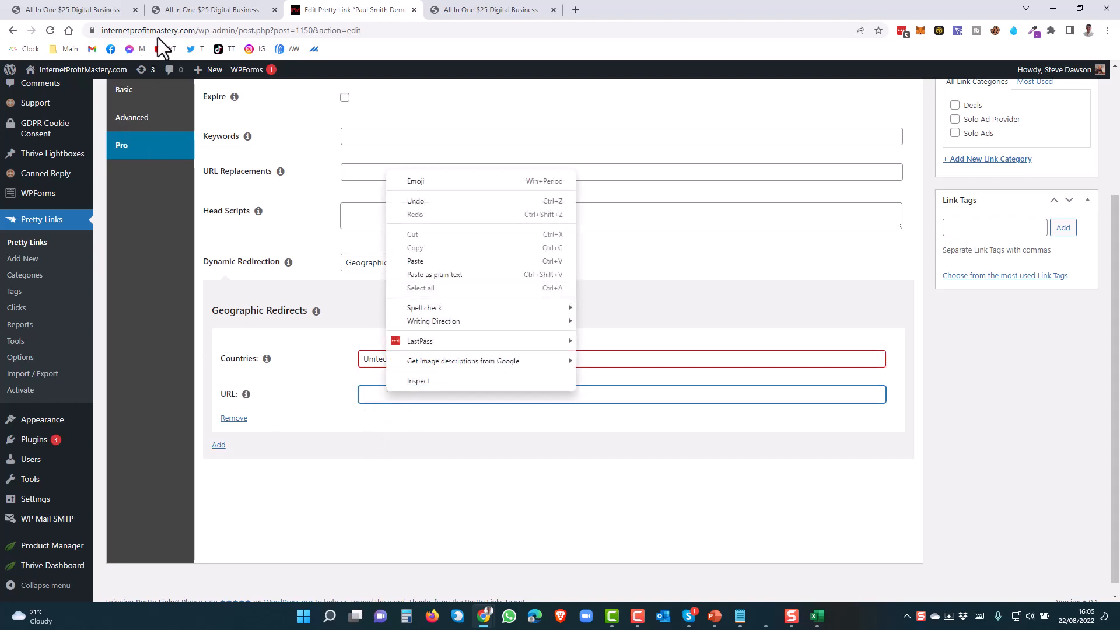
left_click(192, 10)
left_click(182, 30)
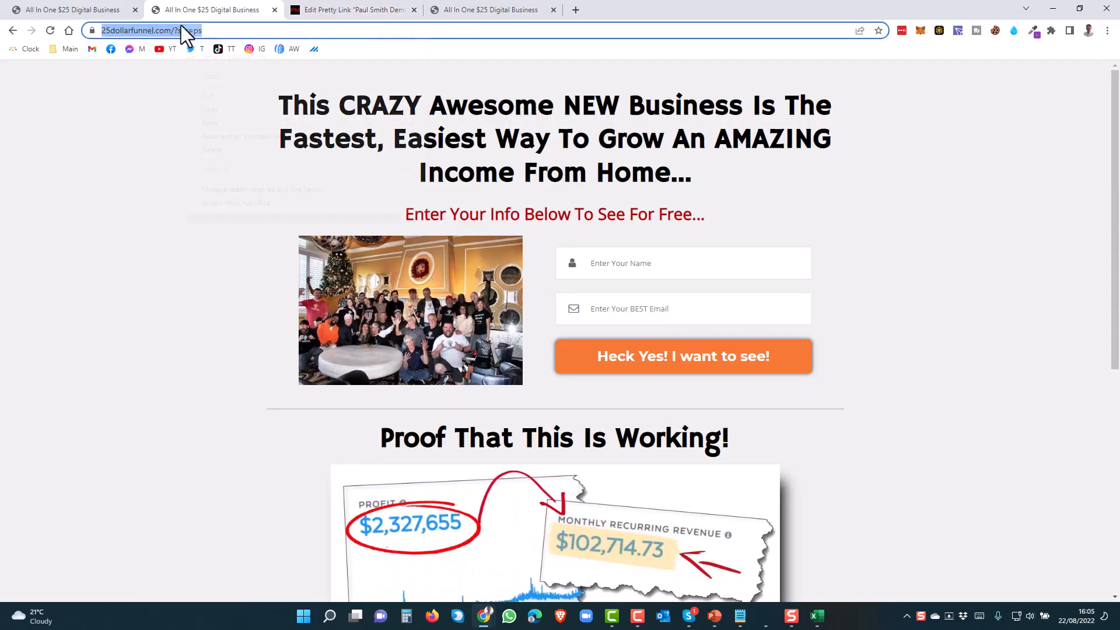
right_click(181, 26)
left_click(226, 108)
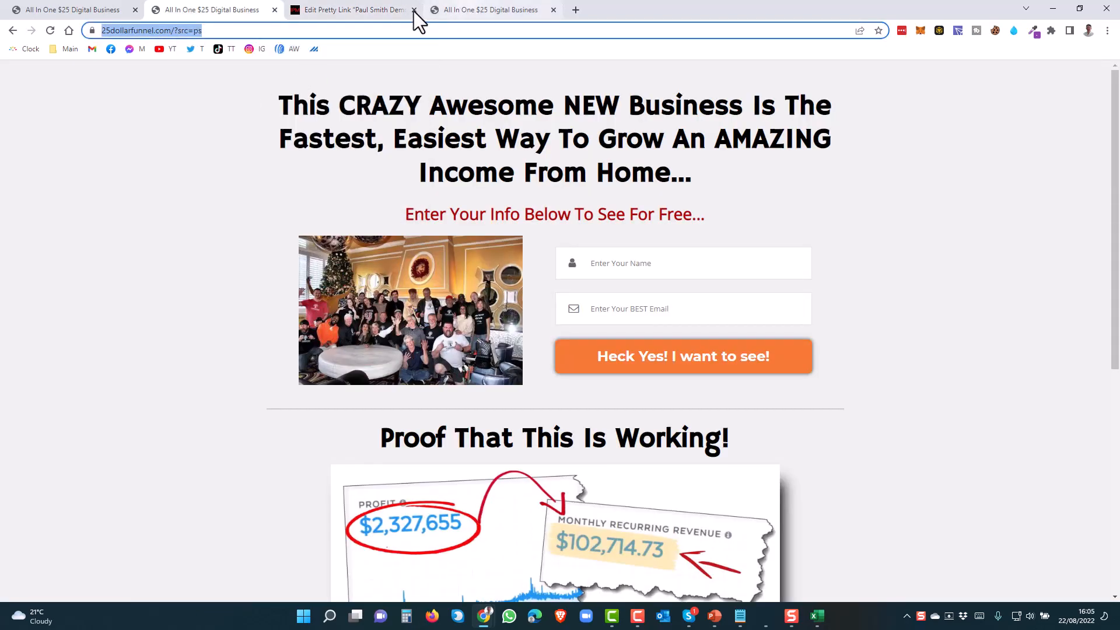
left_click(381, 11)
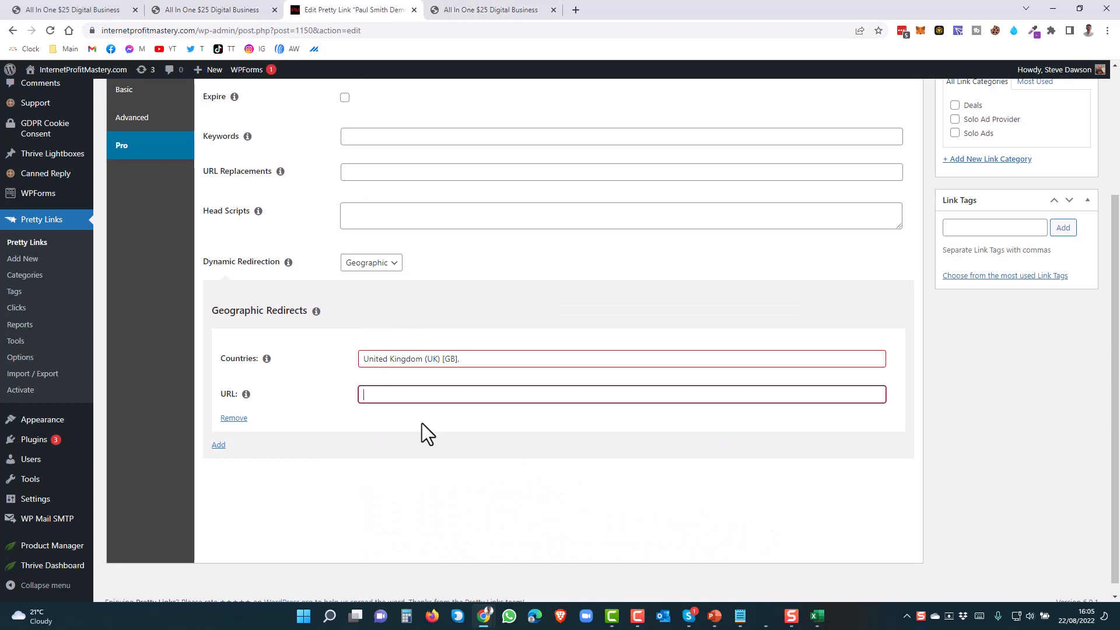
key("ctrl+v")
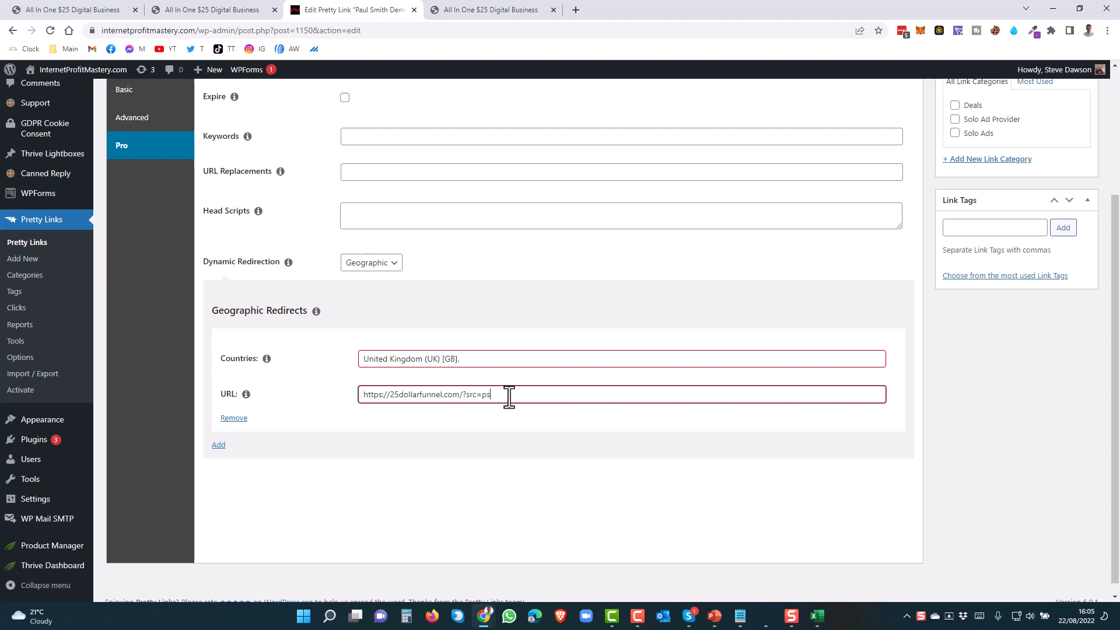
type("1uk")
left_click(219, 444)
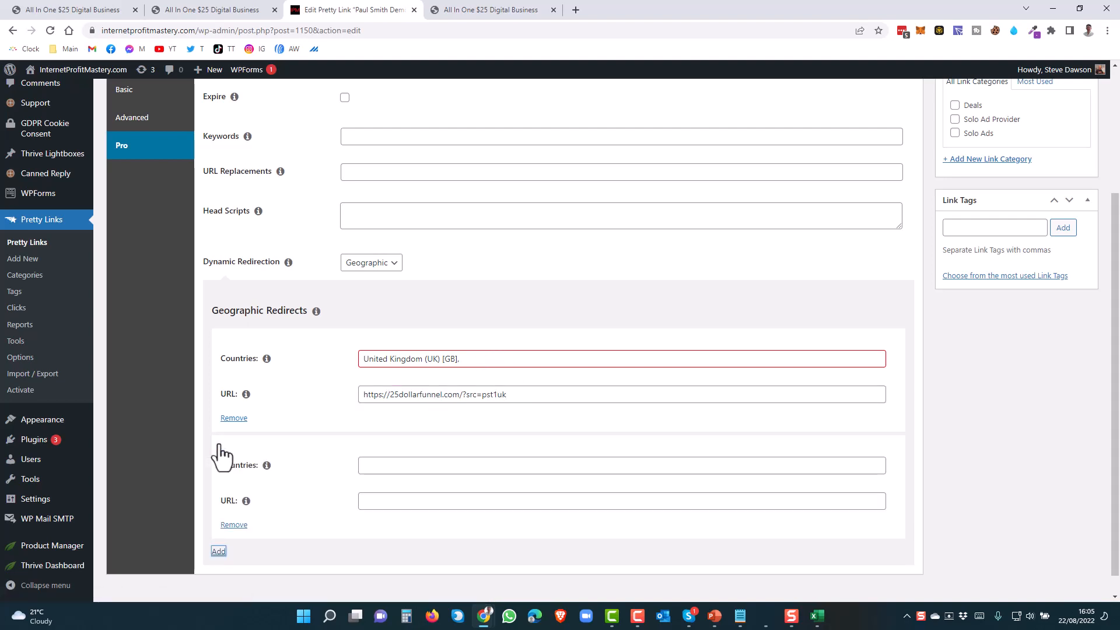
left_click_drag(499, 400, 358, 392)
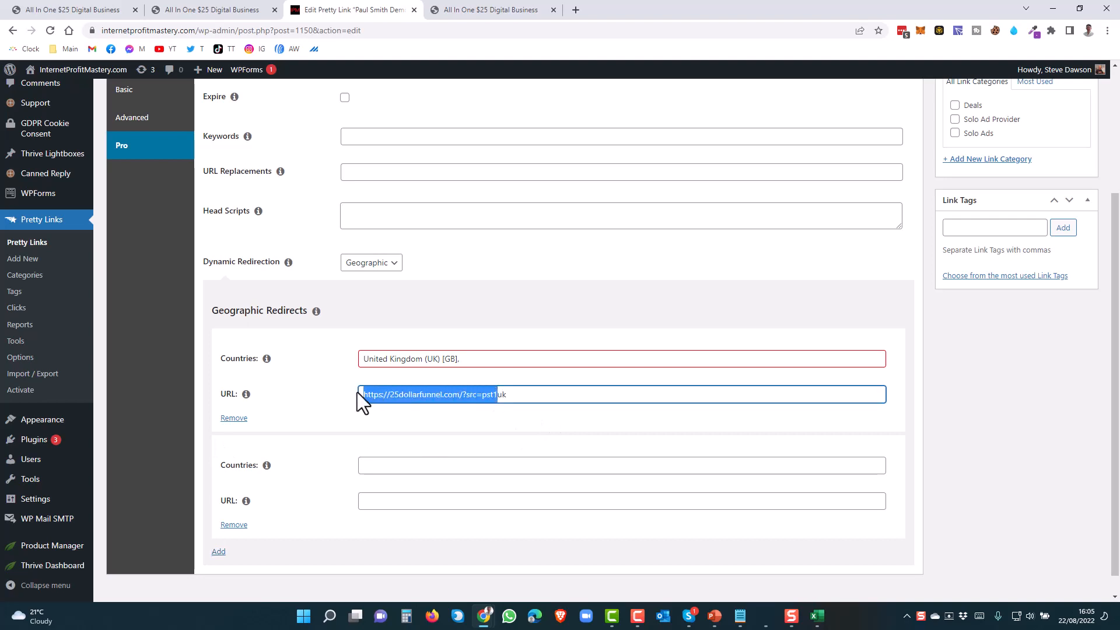
right_click(393, 396)
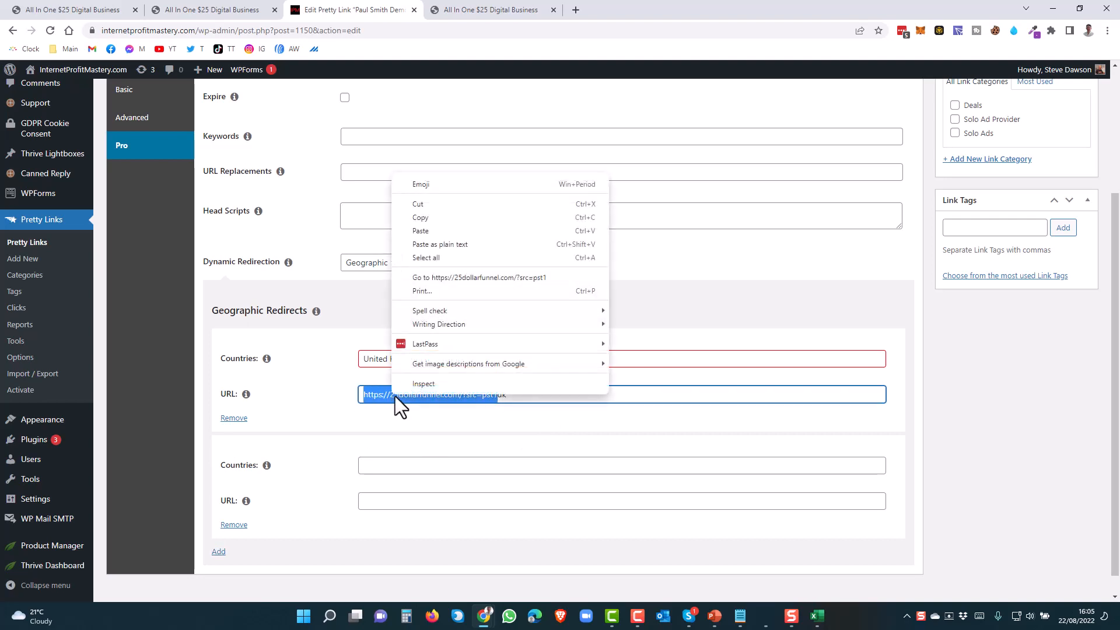
left_click(430, 216)
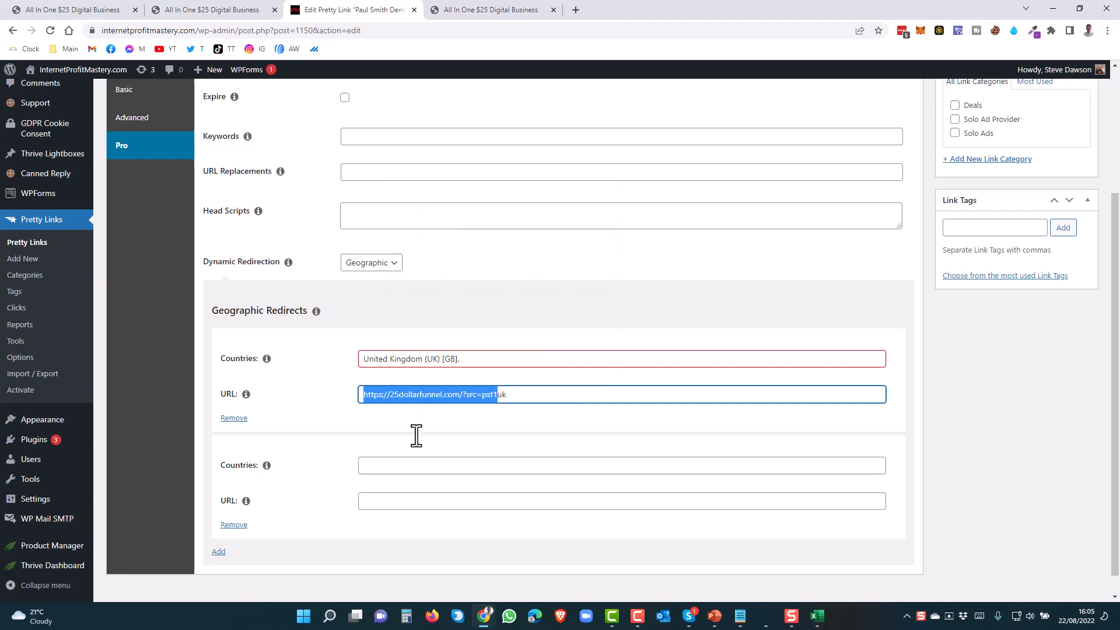
left_click(376, 465)
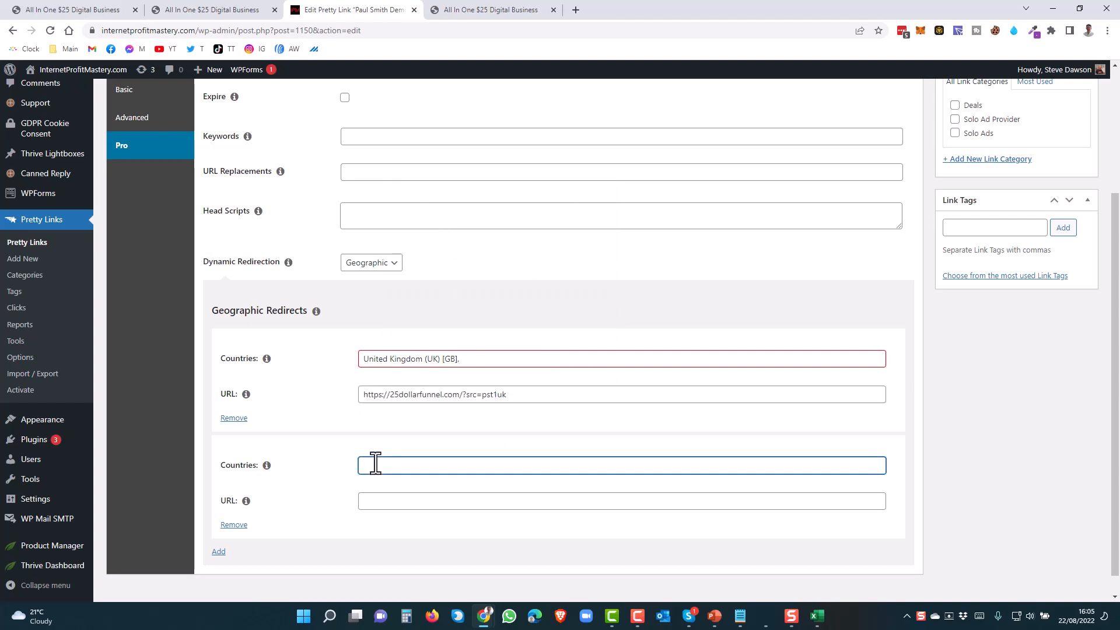
type("united")
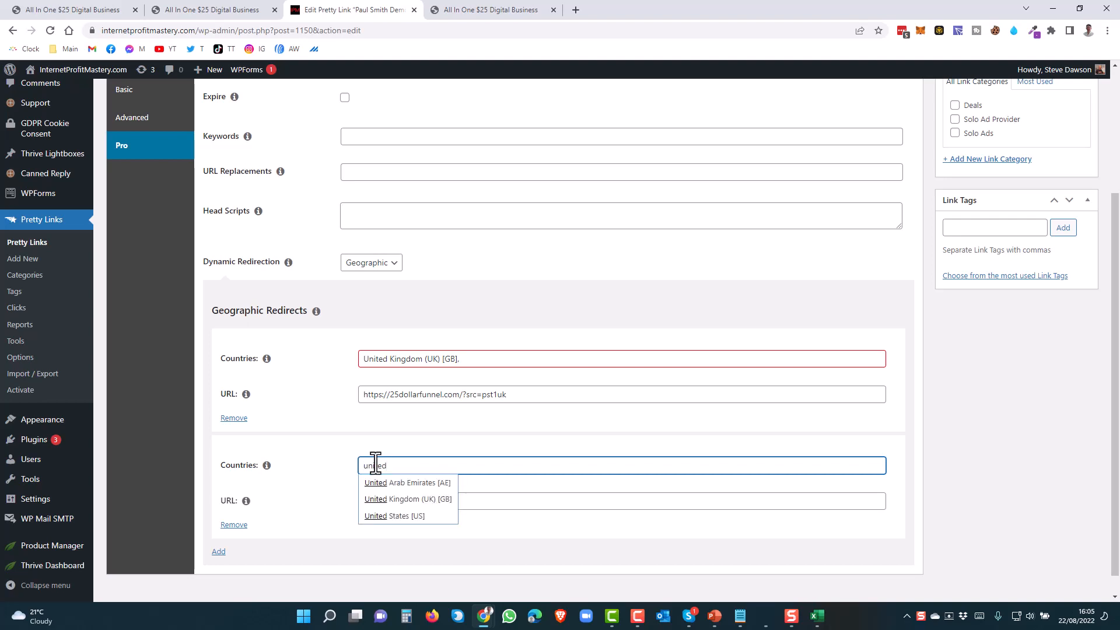
left_click(385, 516)
left_click(385, 502)
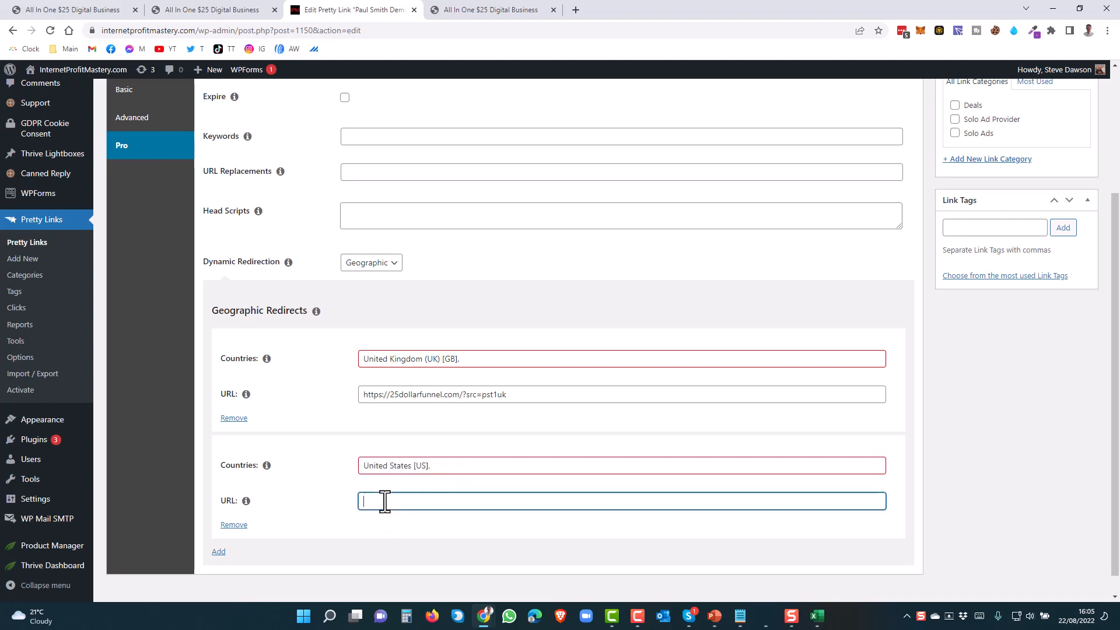
key("ctrl+v")
type("us")
scroll(451, 506, "down", 1)
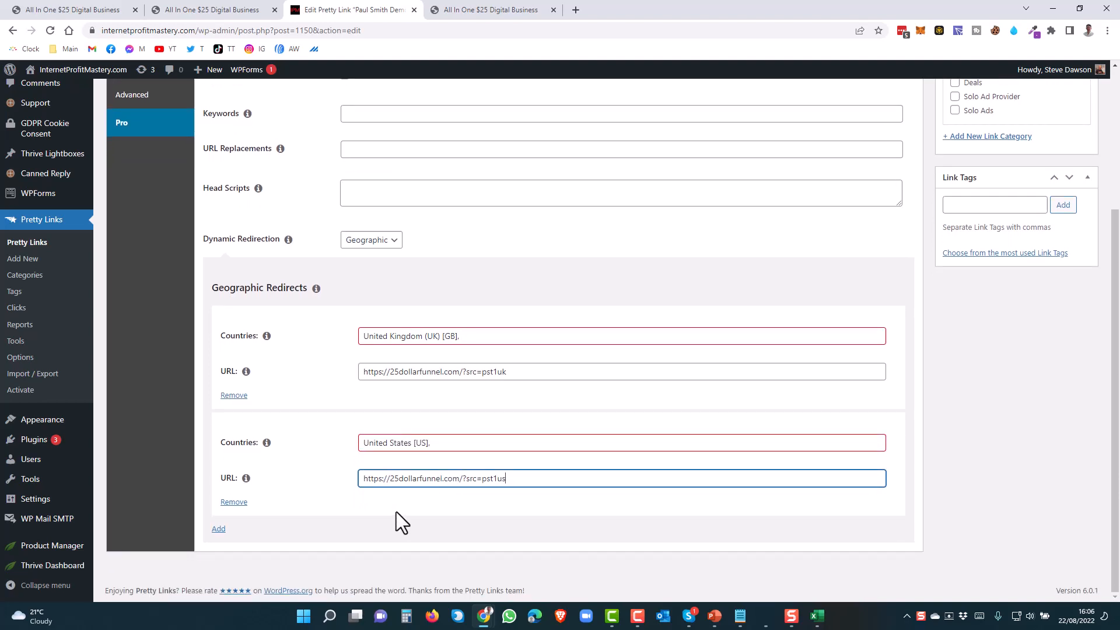
left_click(219, 530)
- Scroll through the geographic rules for Canada, Australia, New Zealand and Republic of Ireland (pst1ie)
scroll(333, 493, "down", 3)
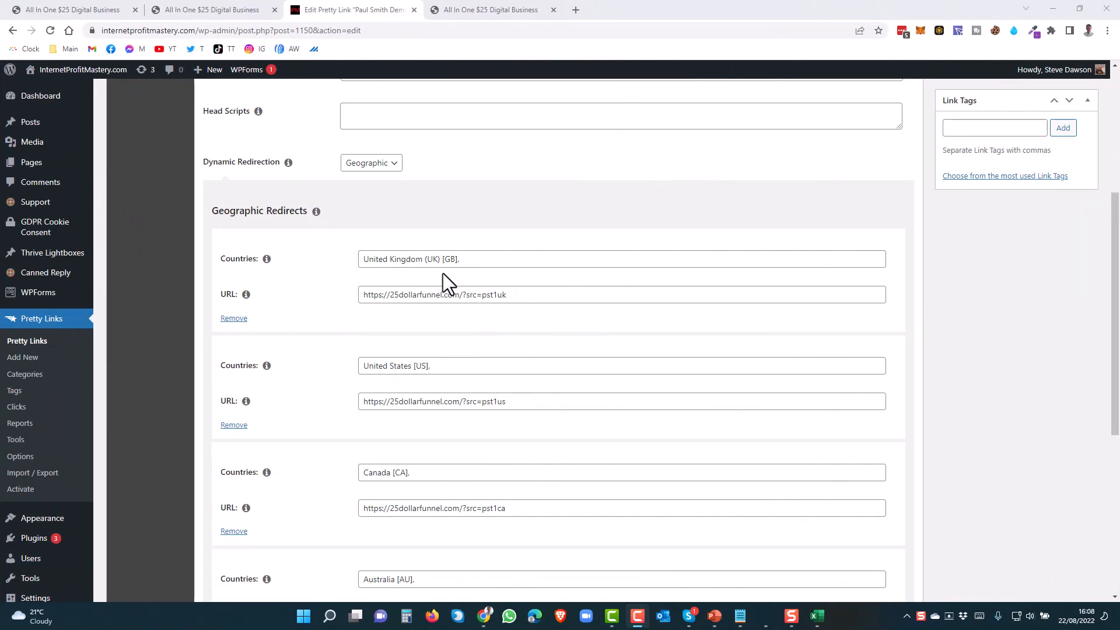
scroll(571, 326, "down", 1)
scroll(576, 331, "down", 4)
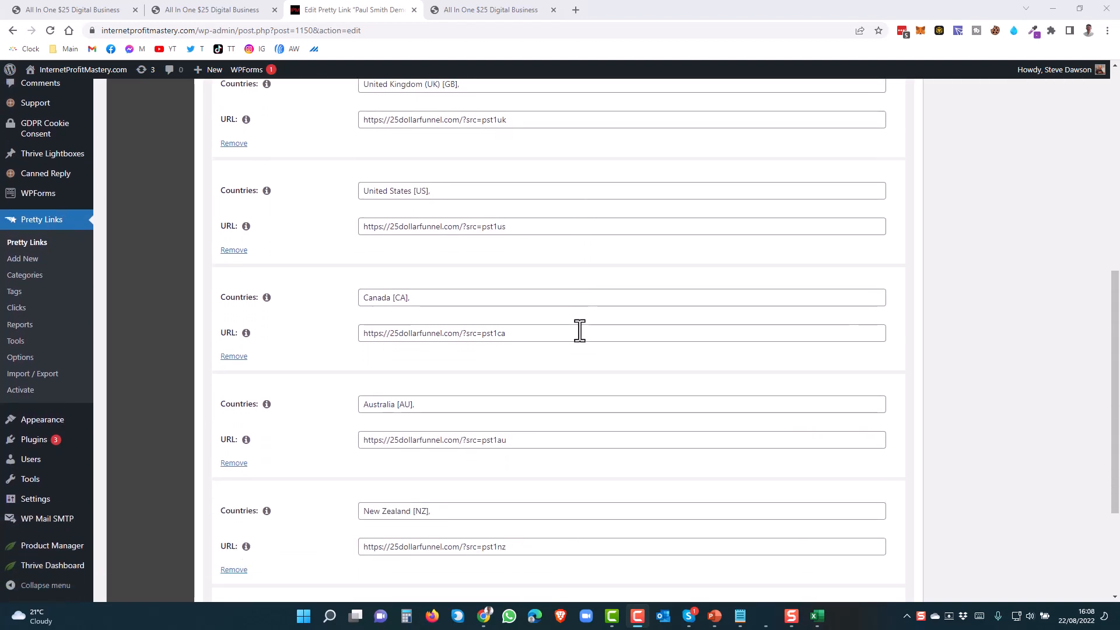
scroll(580, 330, "down", 1)
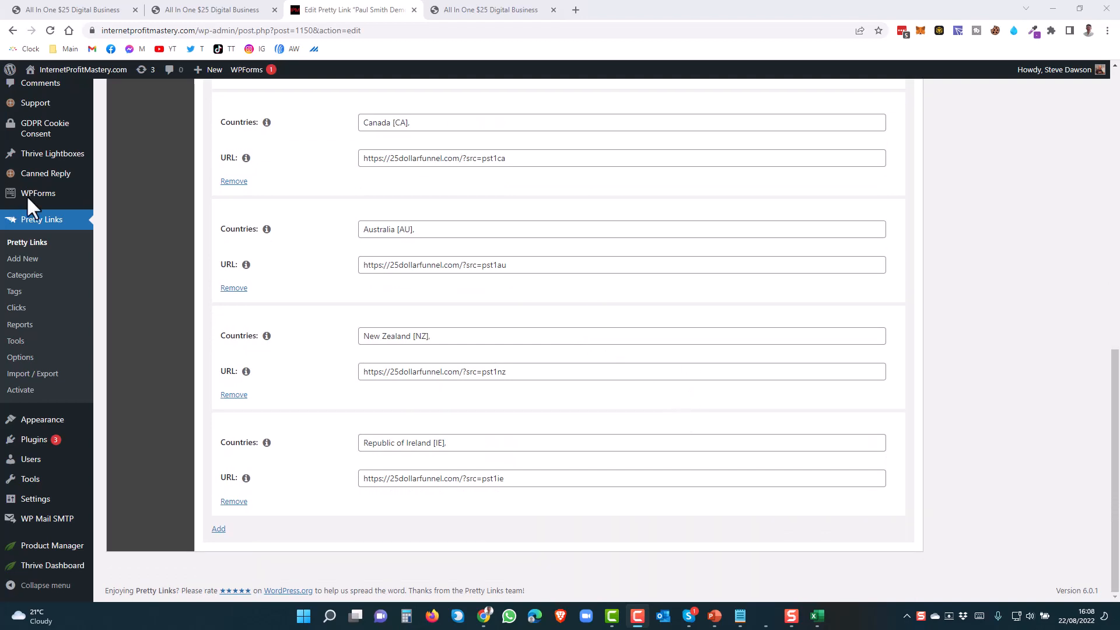
left_click(740, 615)
left_click_drag(548, 150, 841, 144)
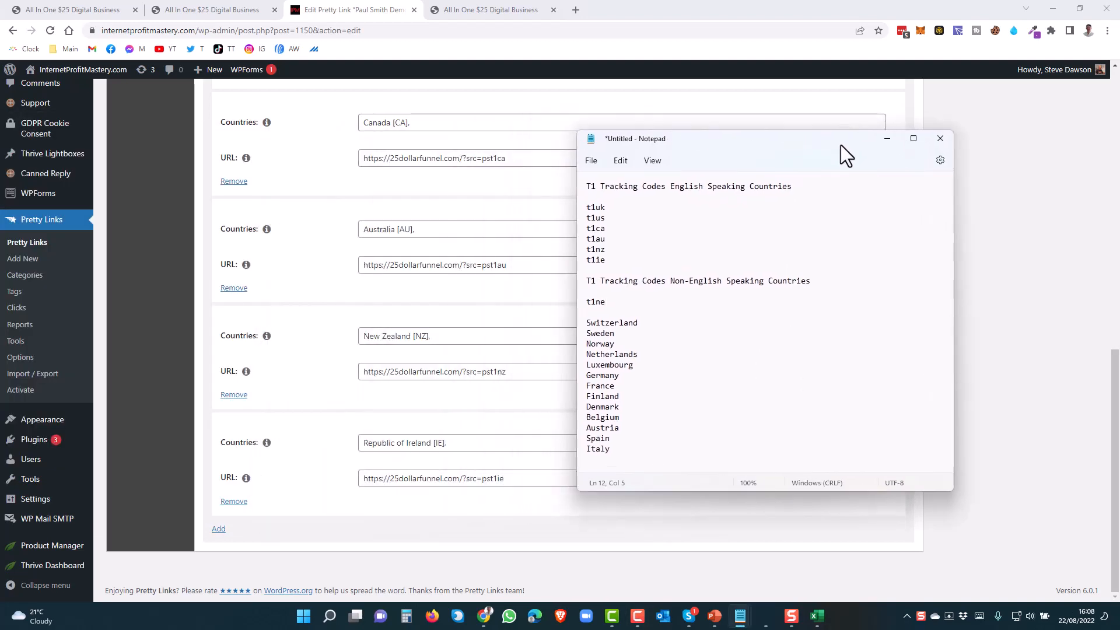
left_click_drag(725, 145, 768, 138)
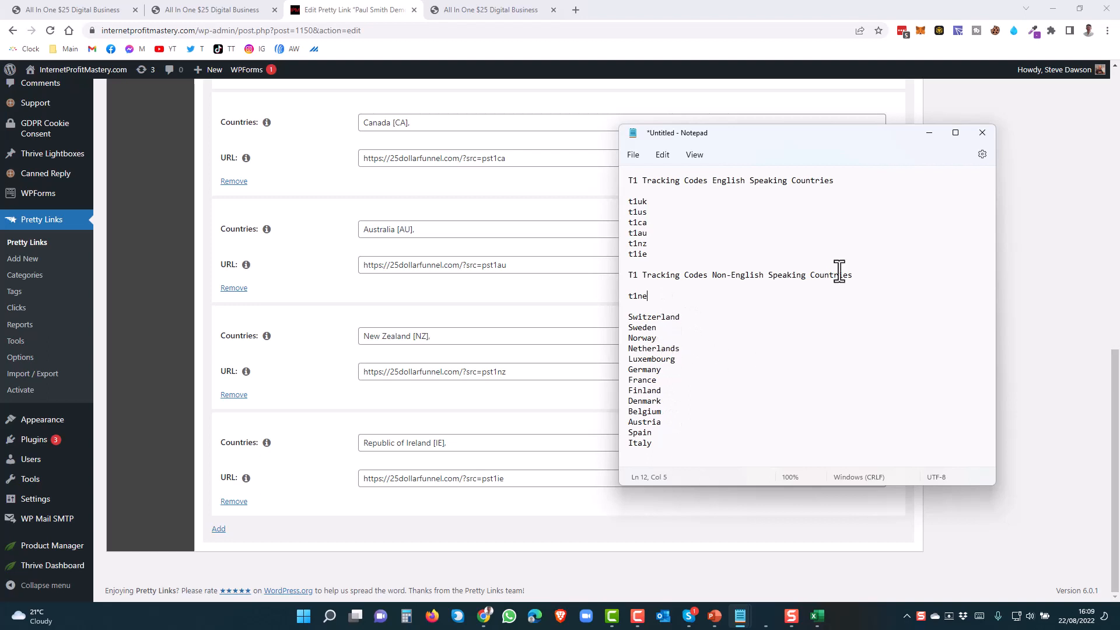
left_click(1042, 290)
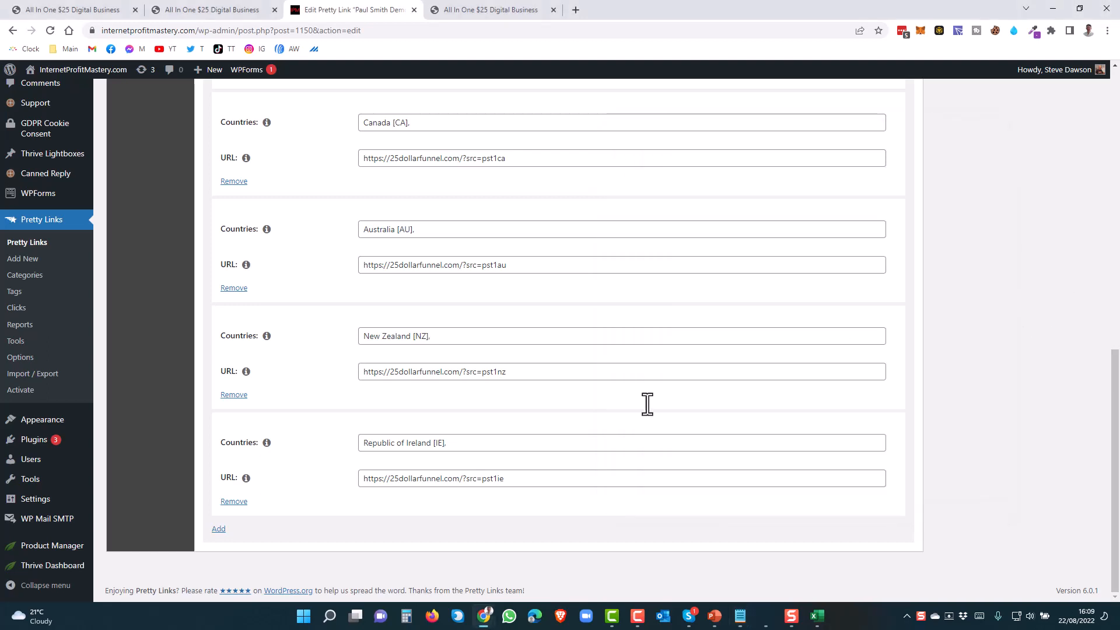
- Add a new empty geographic redirect row and bring the tracking-code notes into view
left_click(219, 529)
scroll(345, 495, "down", 2)
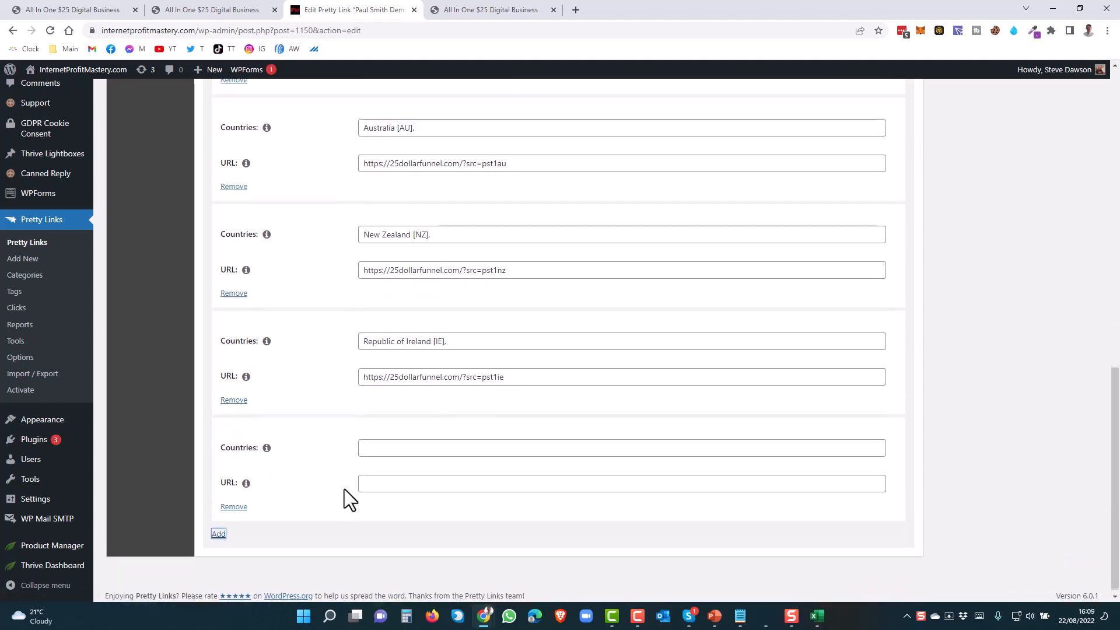
left_click(380, 447)
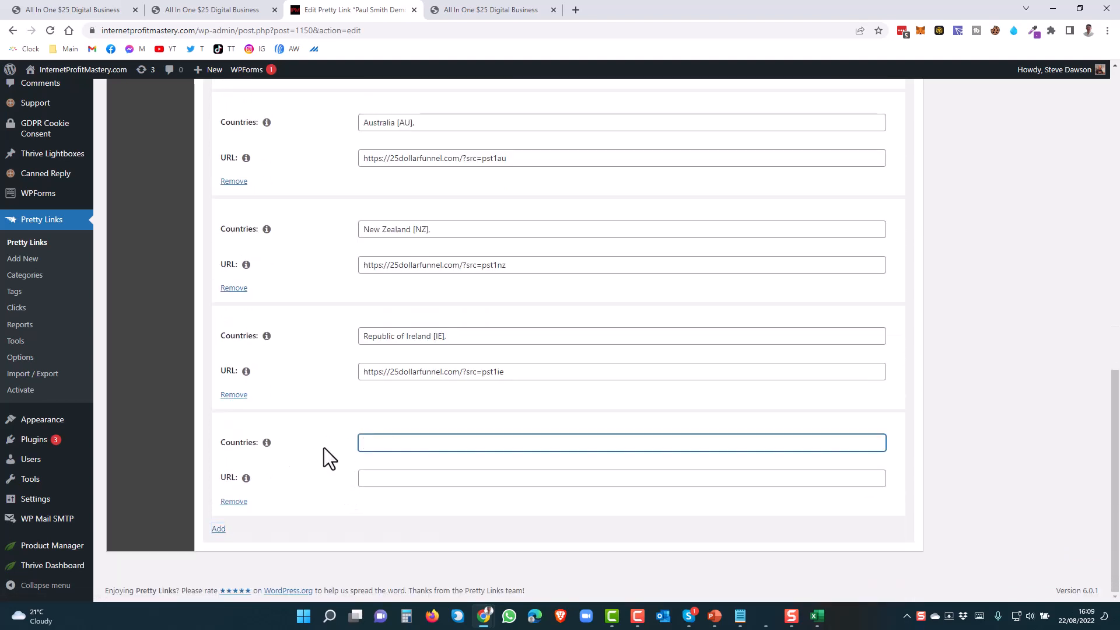
left_click(740, 616)
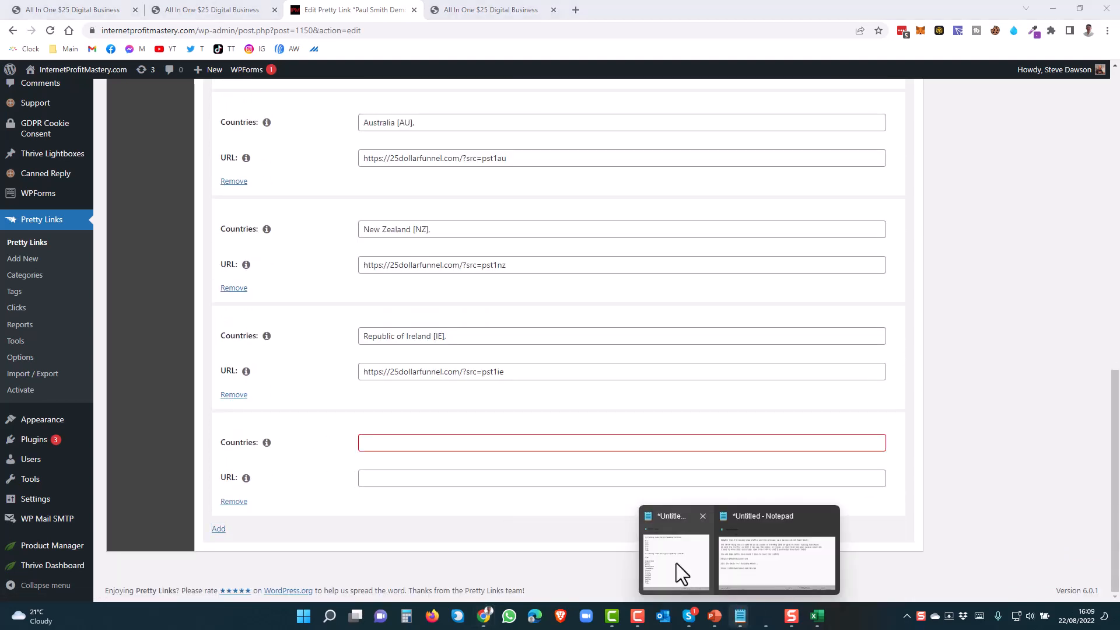
left_click(677, 561)
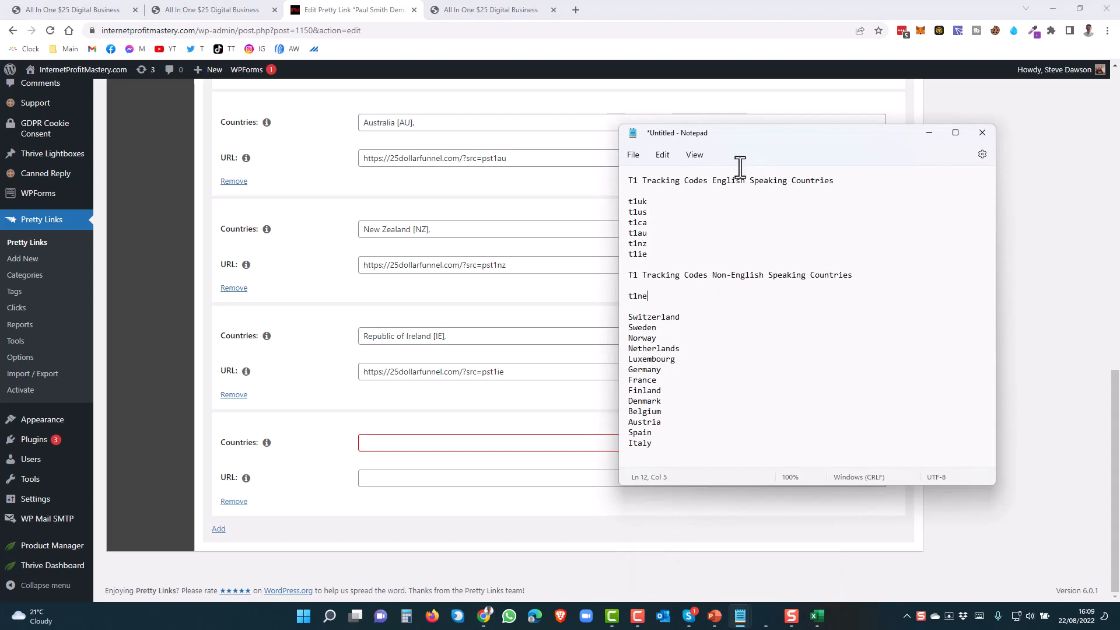
left_click_drag(761, 135, 797, 104)
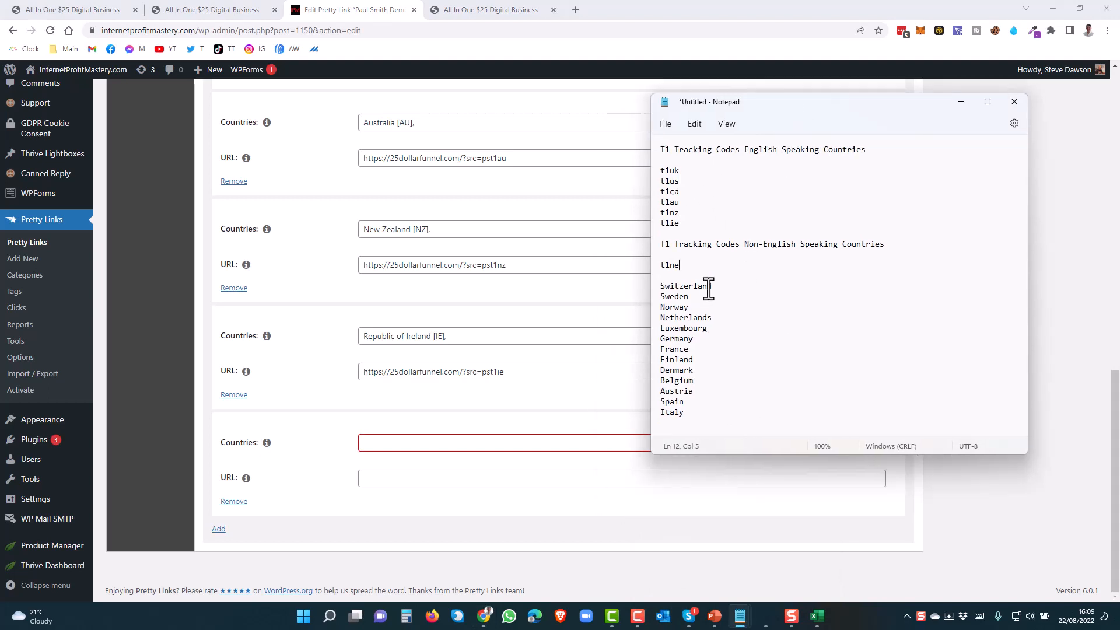
left_click(387, 442)
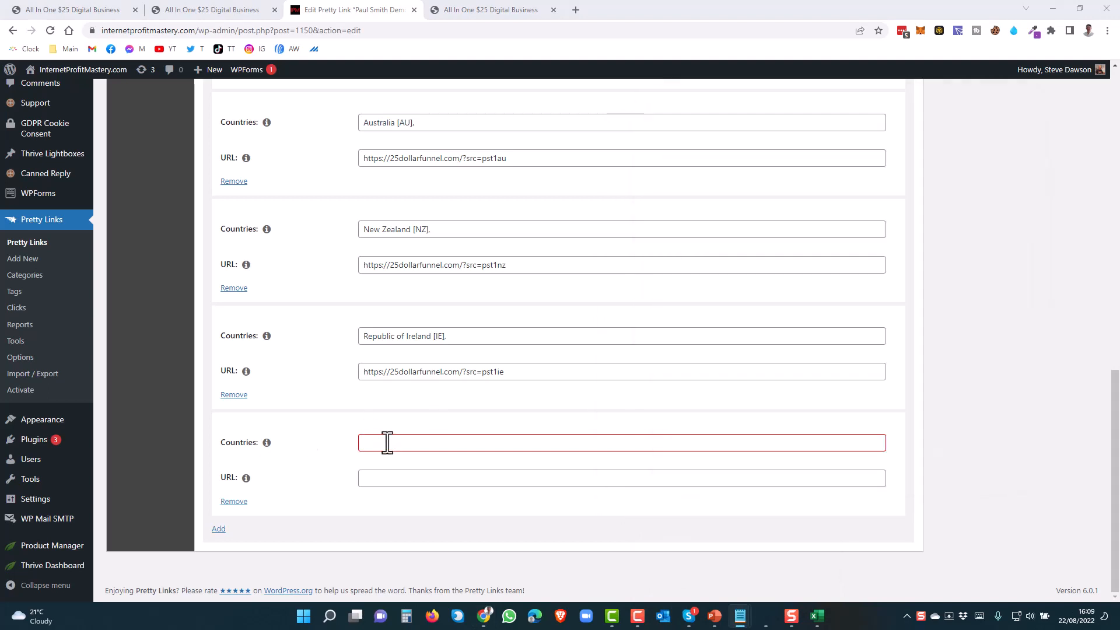
- Add Switzerland [CH], Sweden [SE] and Norway [NO] to the new row's countries
type("swit")
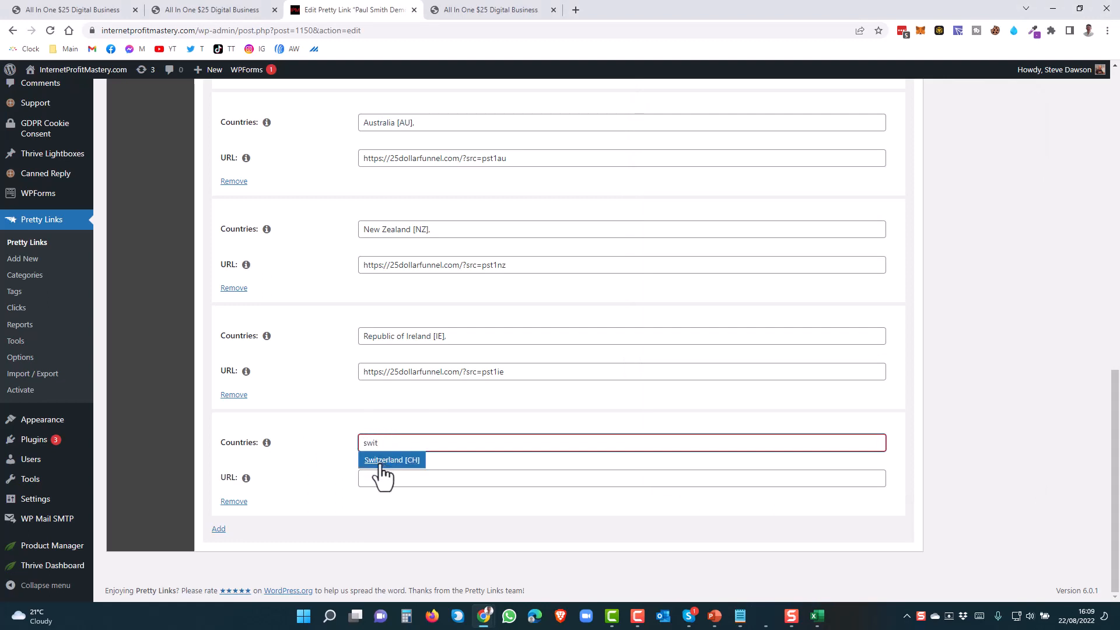
left_click(382, 462)
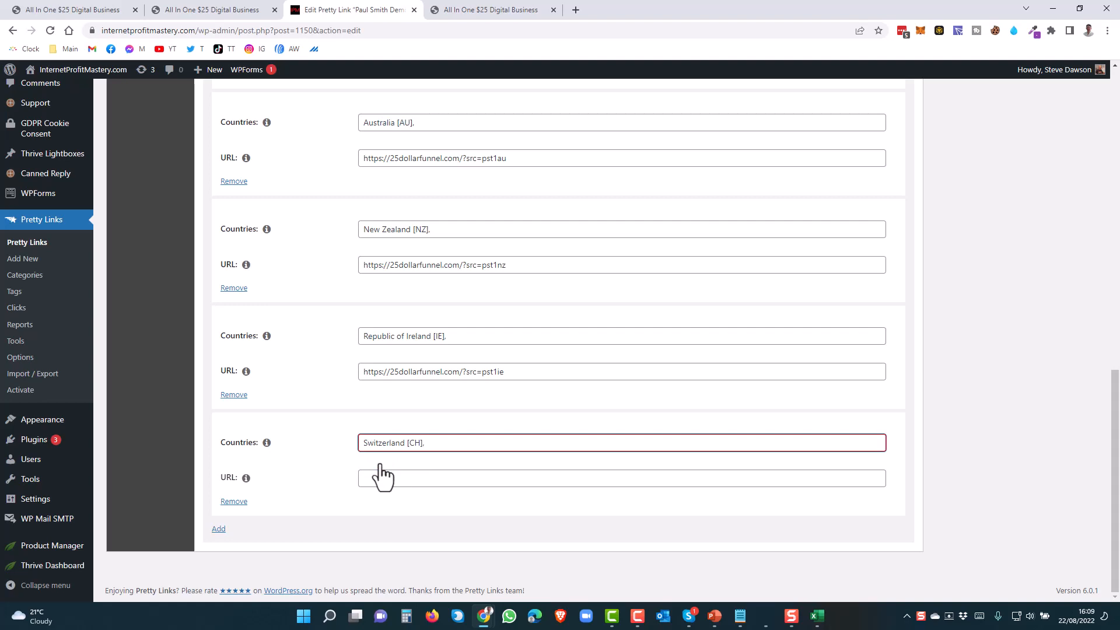
type("swe")
left_click(396, 459)
type("norway")
left_click(395, 459)
left_click(373, 477)
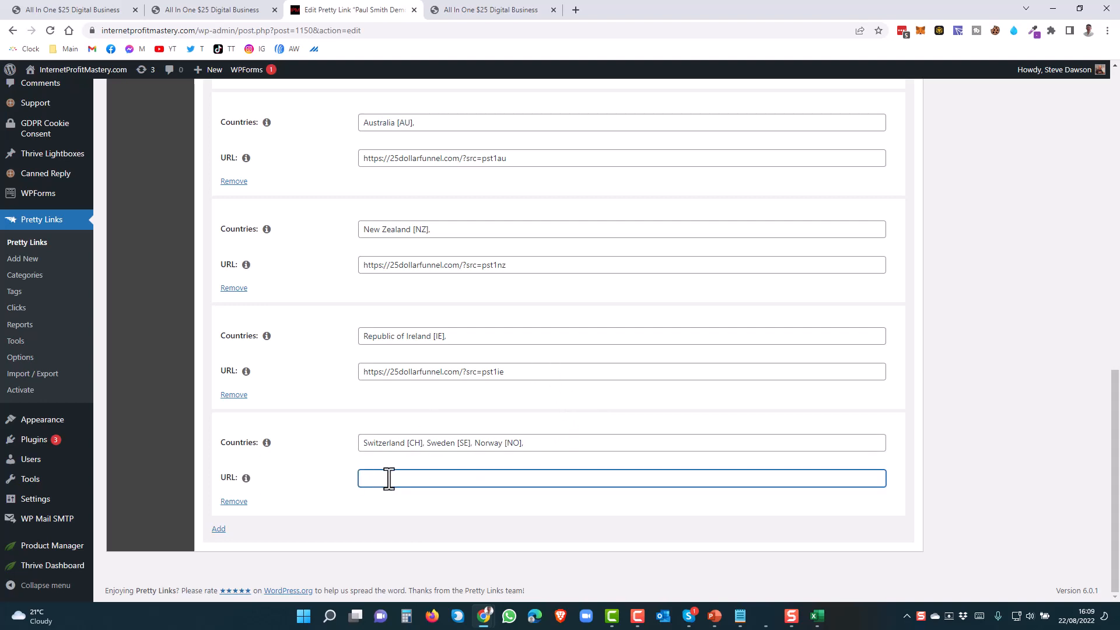
key("ctrl+v")
left_click(639, 521)
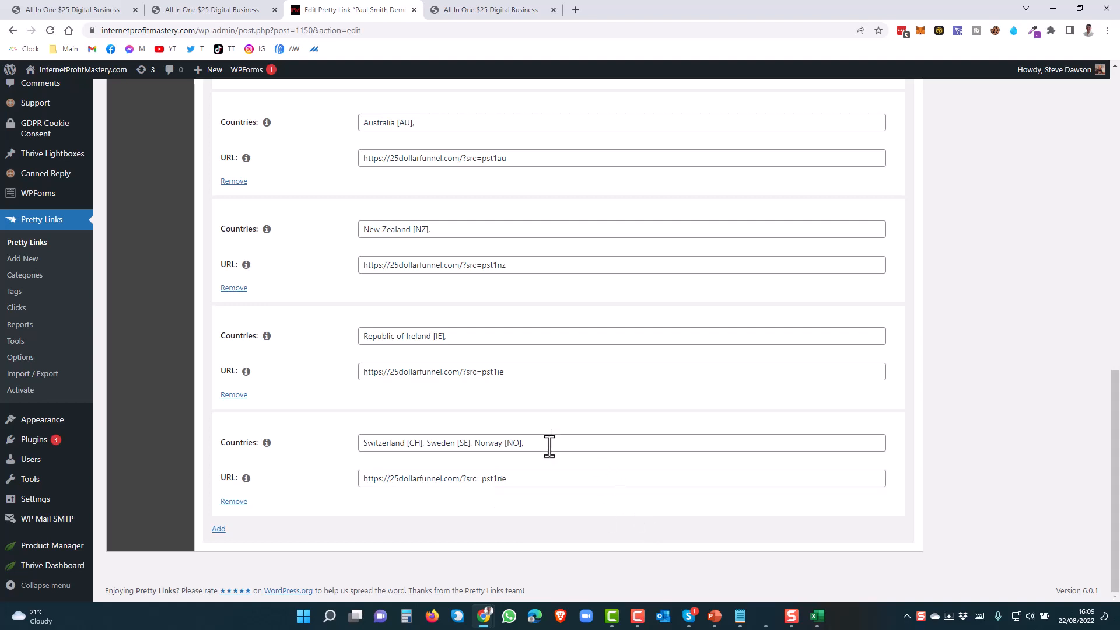
left_click(549, 445)
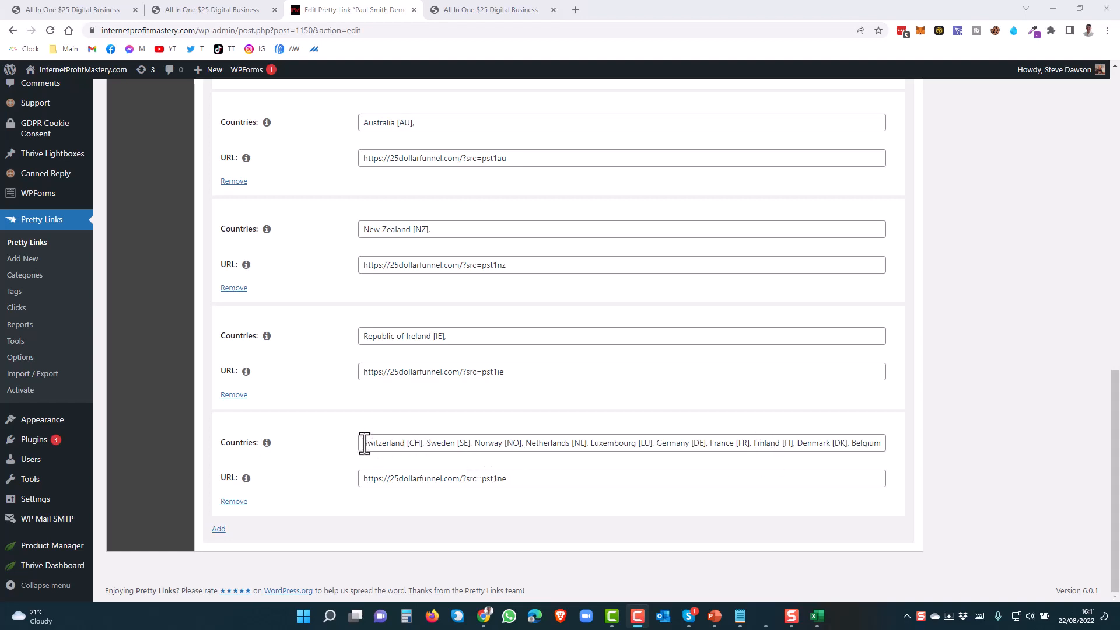
left_click_drag(362, 445, 895, 453)
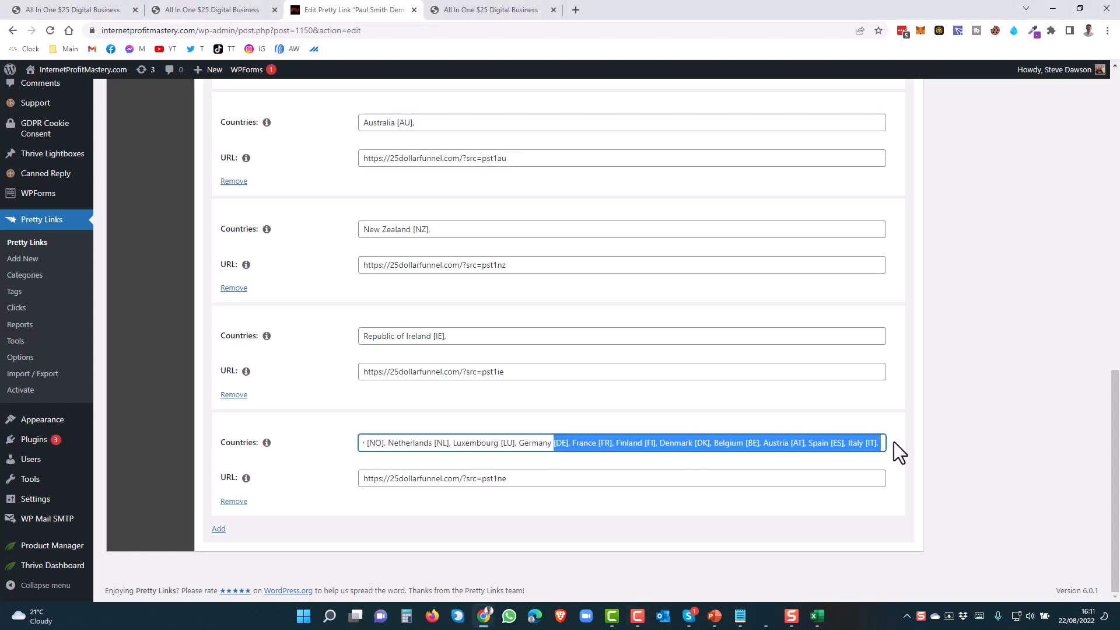
left_click(527, 483)
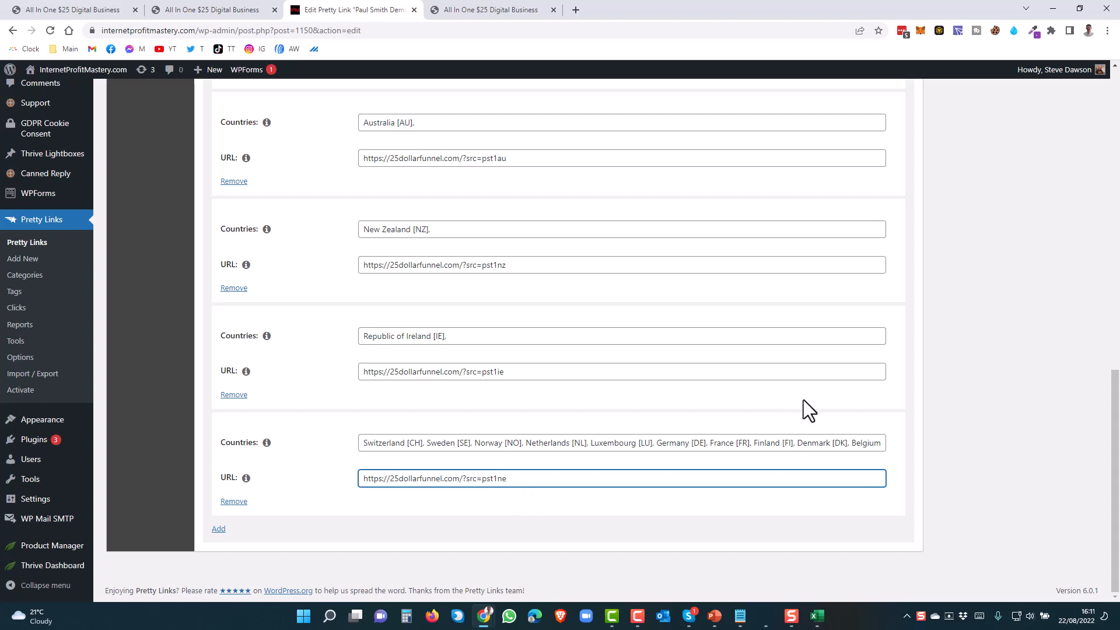
scroll(805, 403, "up", 12)
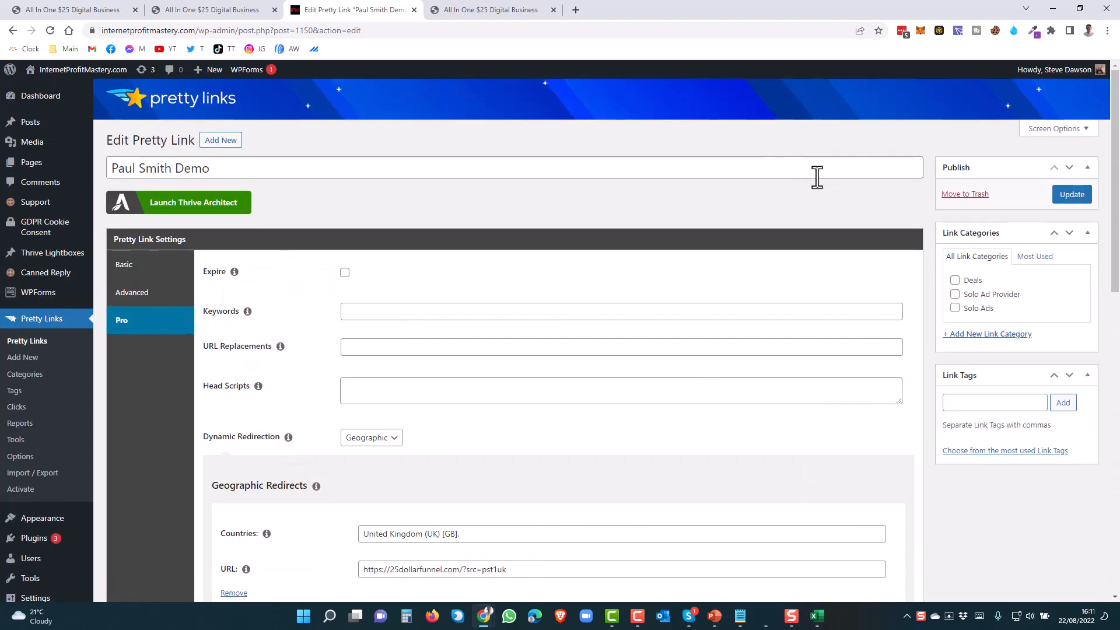
- Save the geographic rules, copy the /a5sw short link, and close the spare $25 Digital Business tab
left_click(1073, 196)
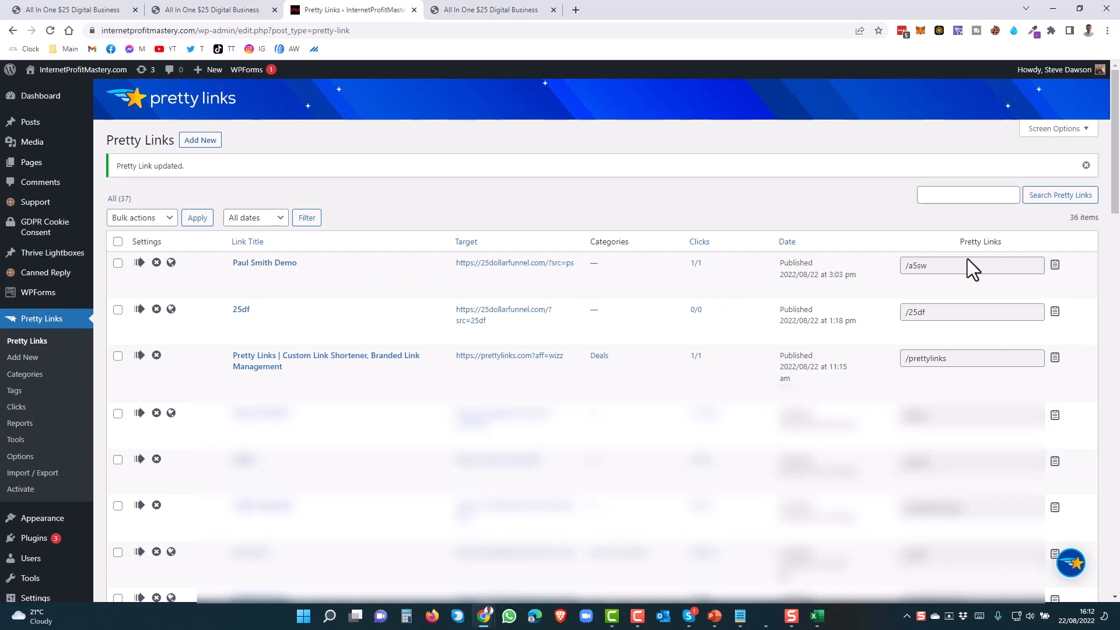
left_click(1054, 266)
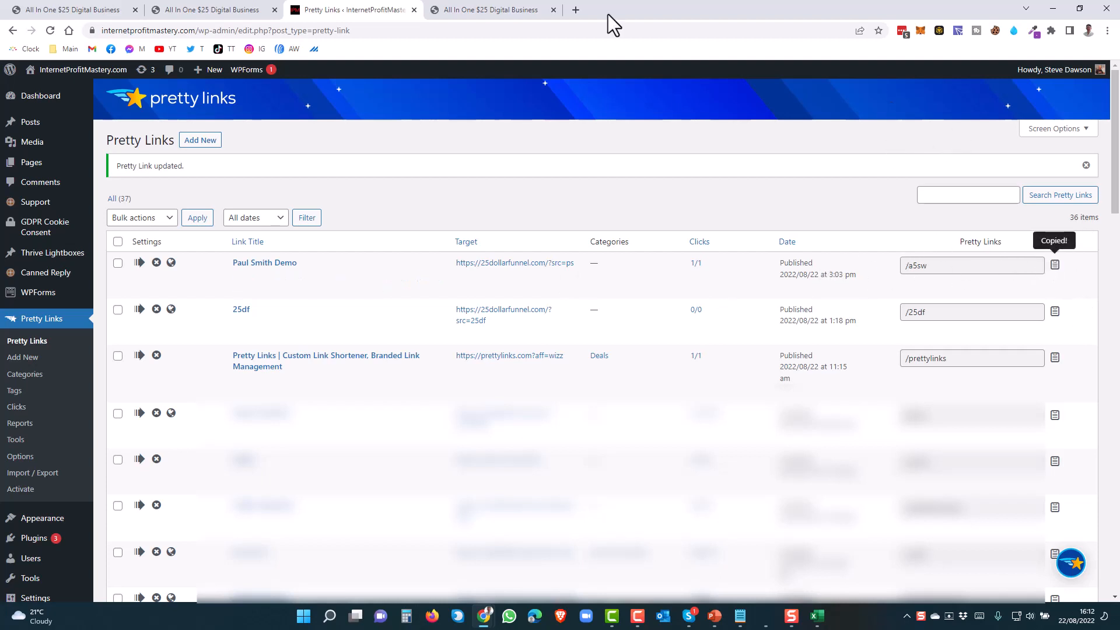
middle_click(493, 12)
- Load the short link internetprofitmastery.com/a5sw in a fresh Chrome tab to test its redirect
left_click(436, 10)
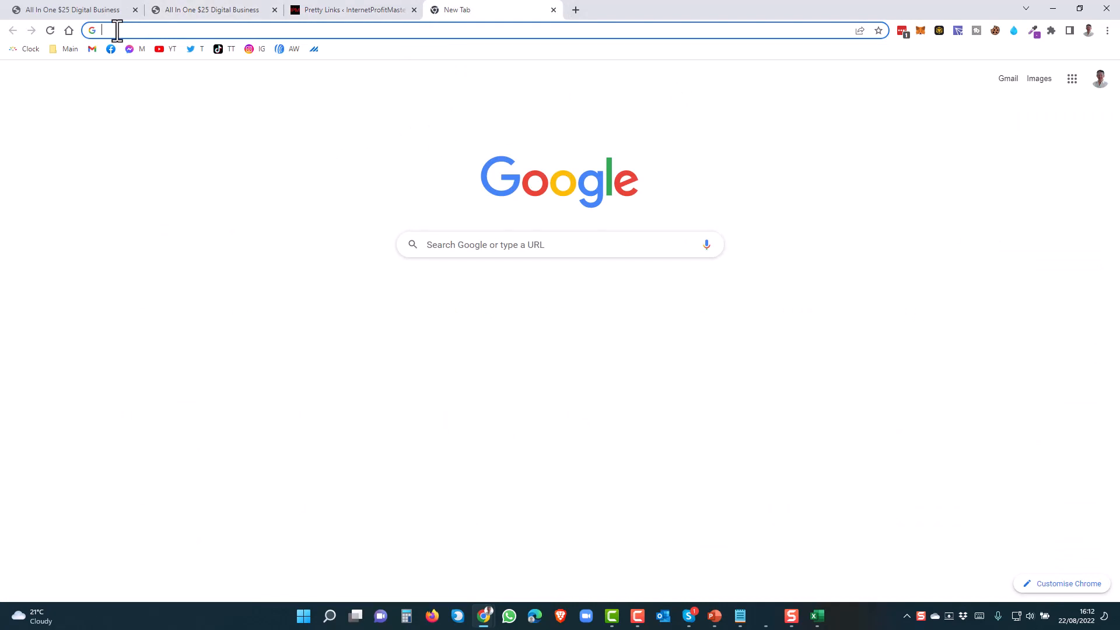
key("ctrl+v")
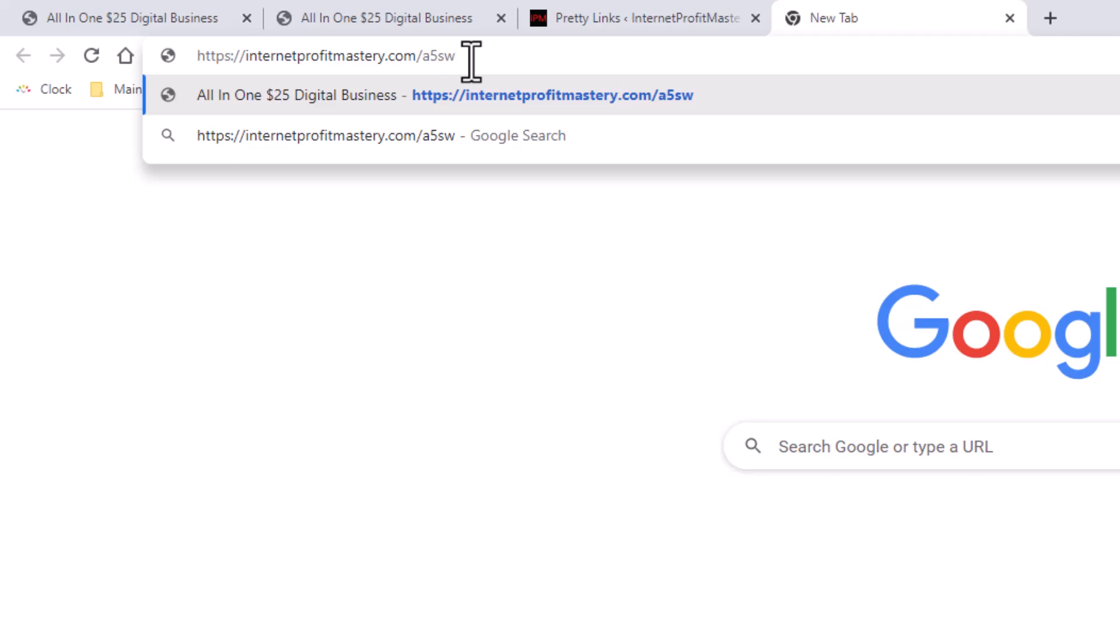
key("Return")
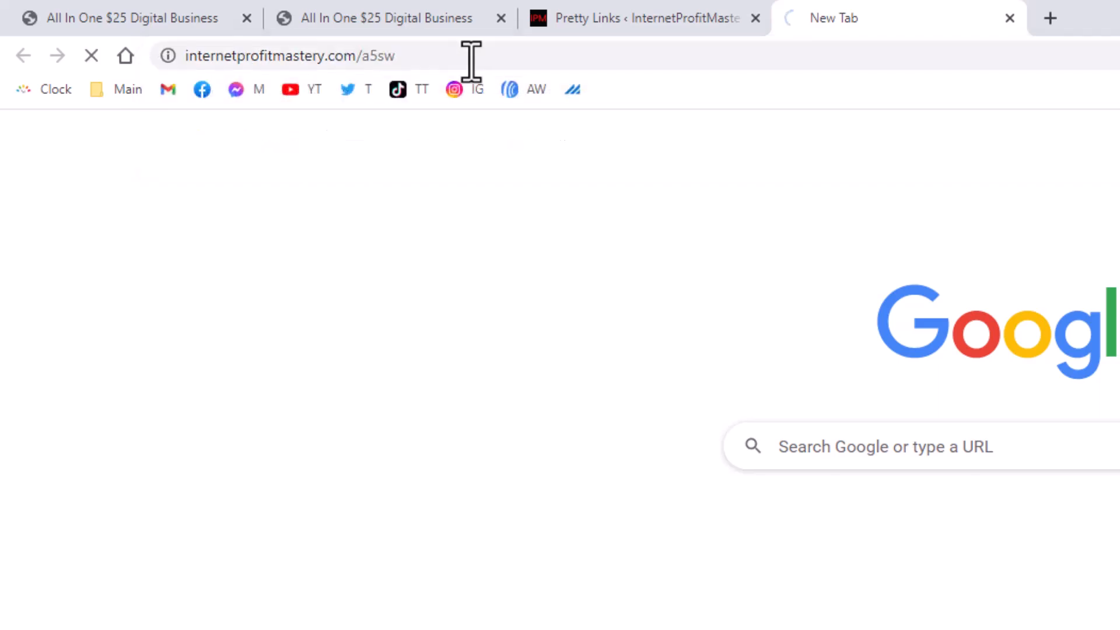